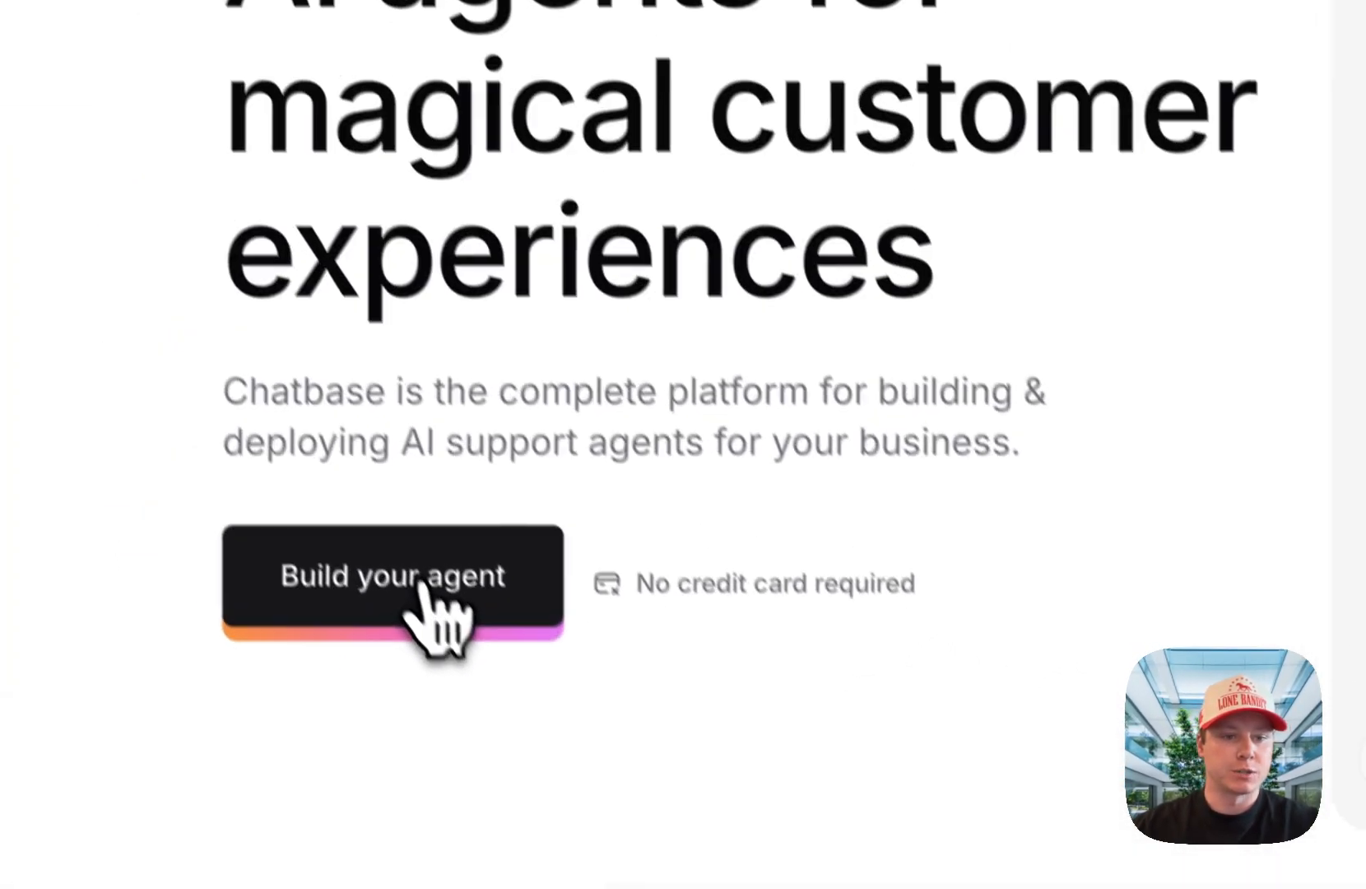
Step: Start building a new agent and fetch the links from en.wikipedia.org/wiki/Meta_Platforms as its website source
click(333, 393)
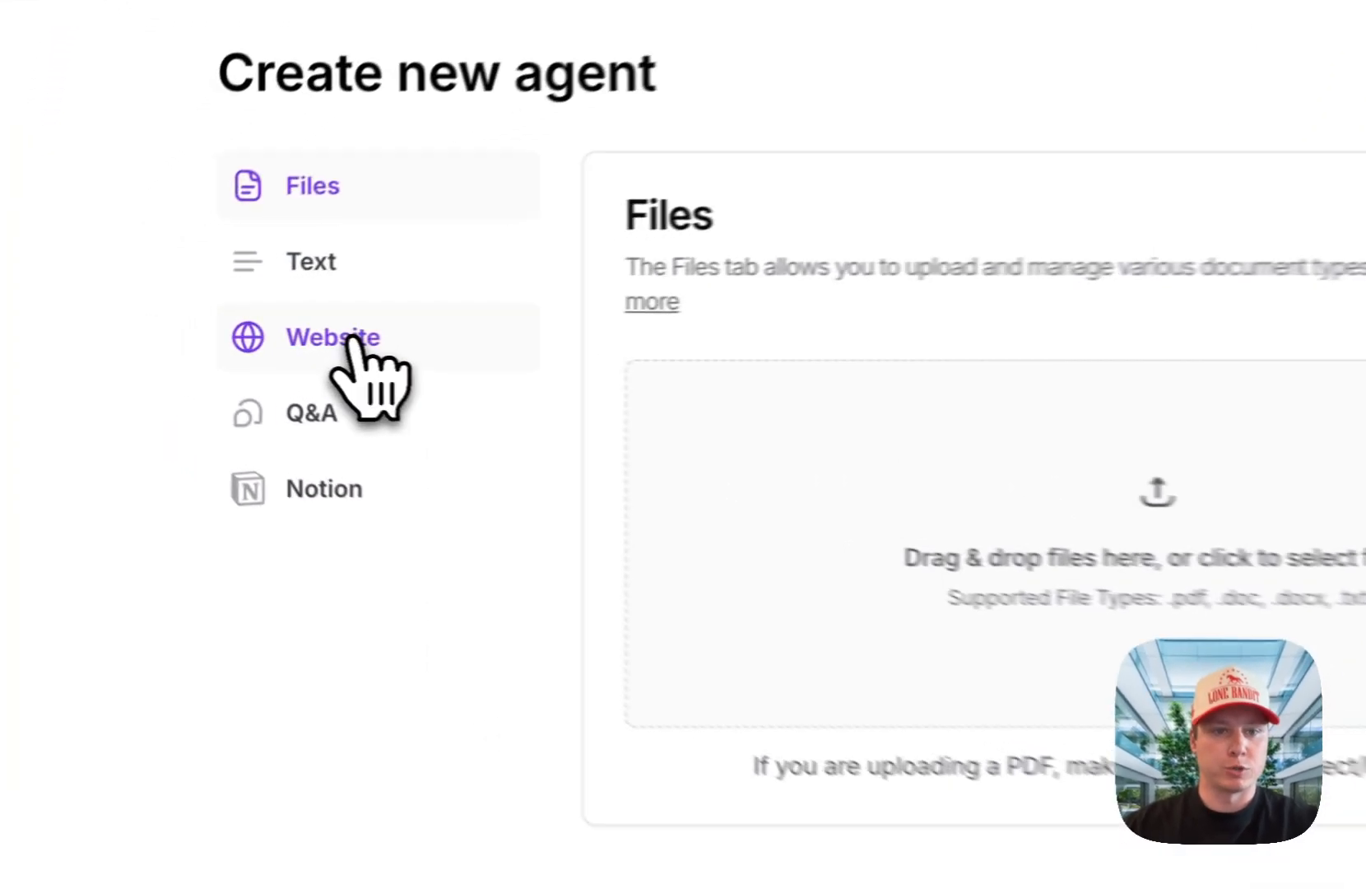
click(184, 338)
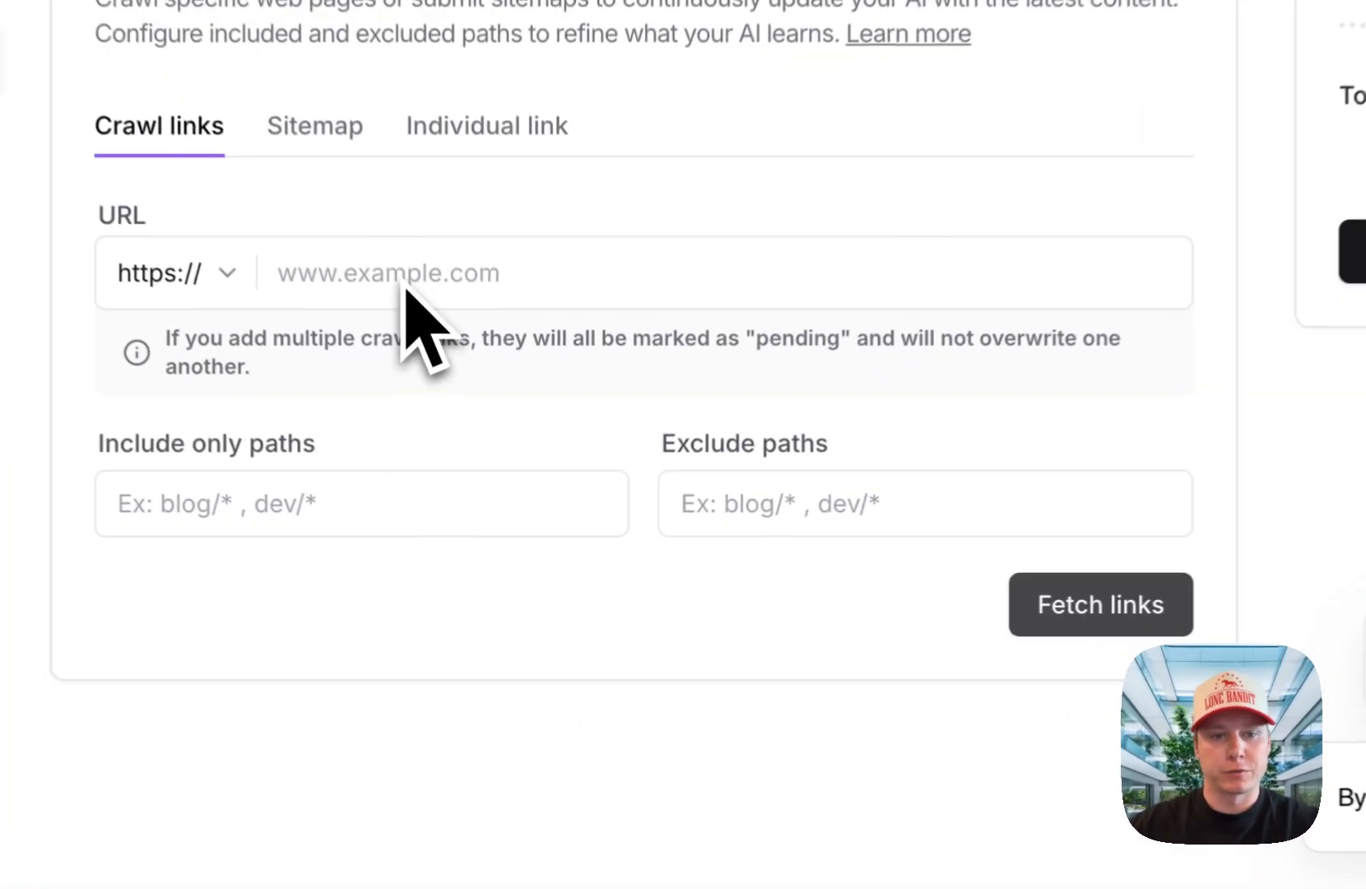
click(461, 447)
text(en.wikipedia.org/wiki/Meta_Platforms)
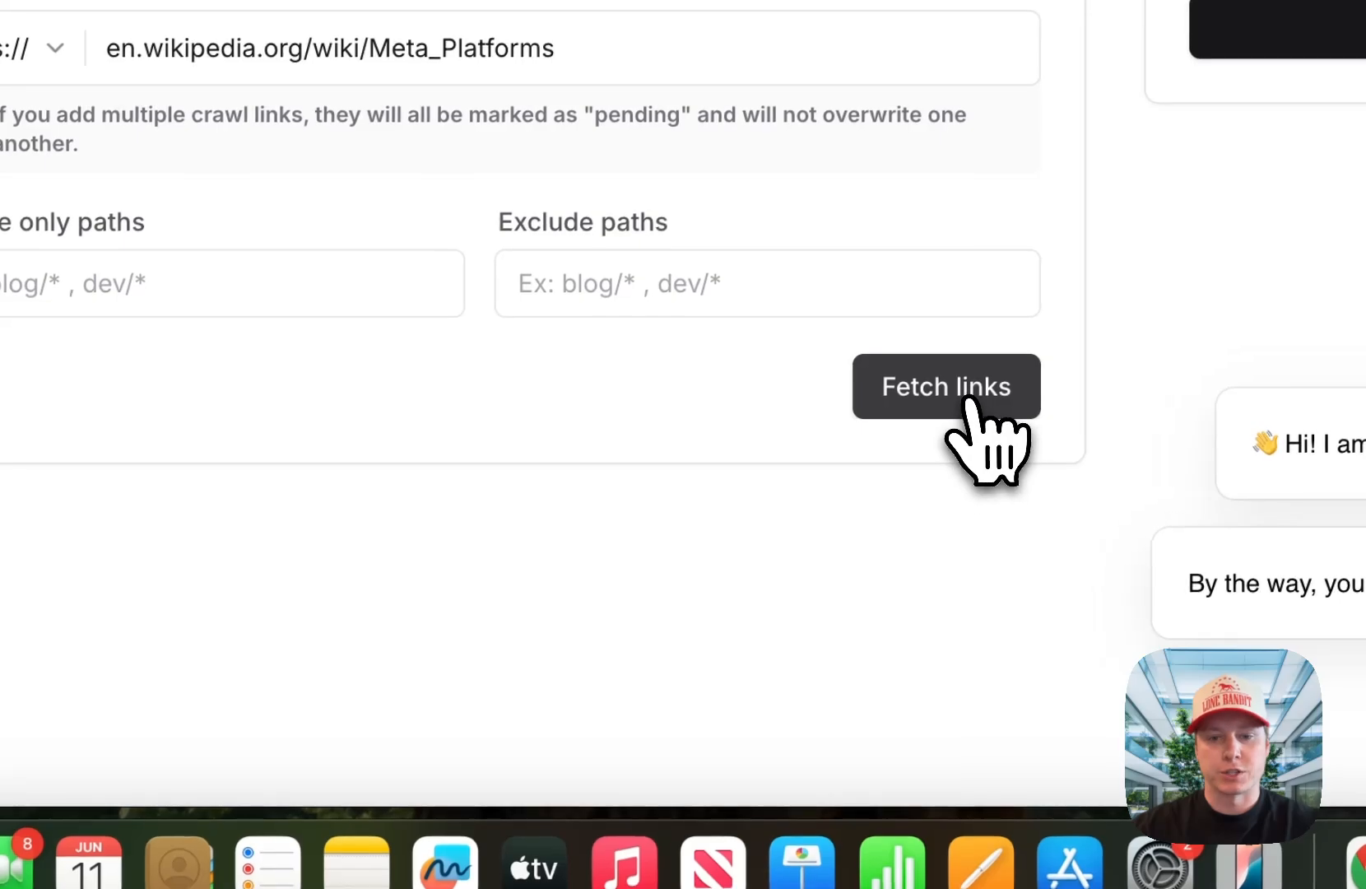
click(970, 401)
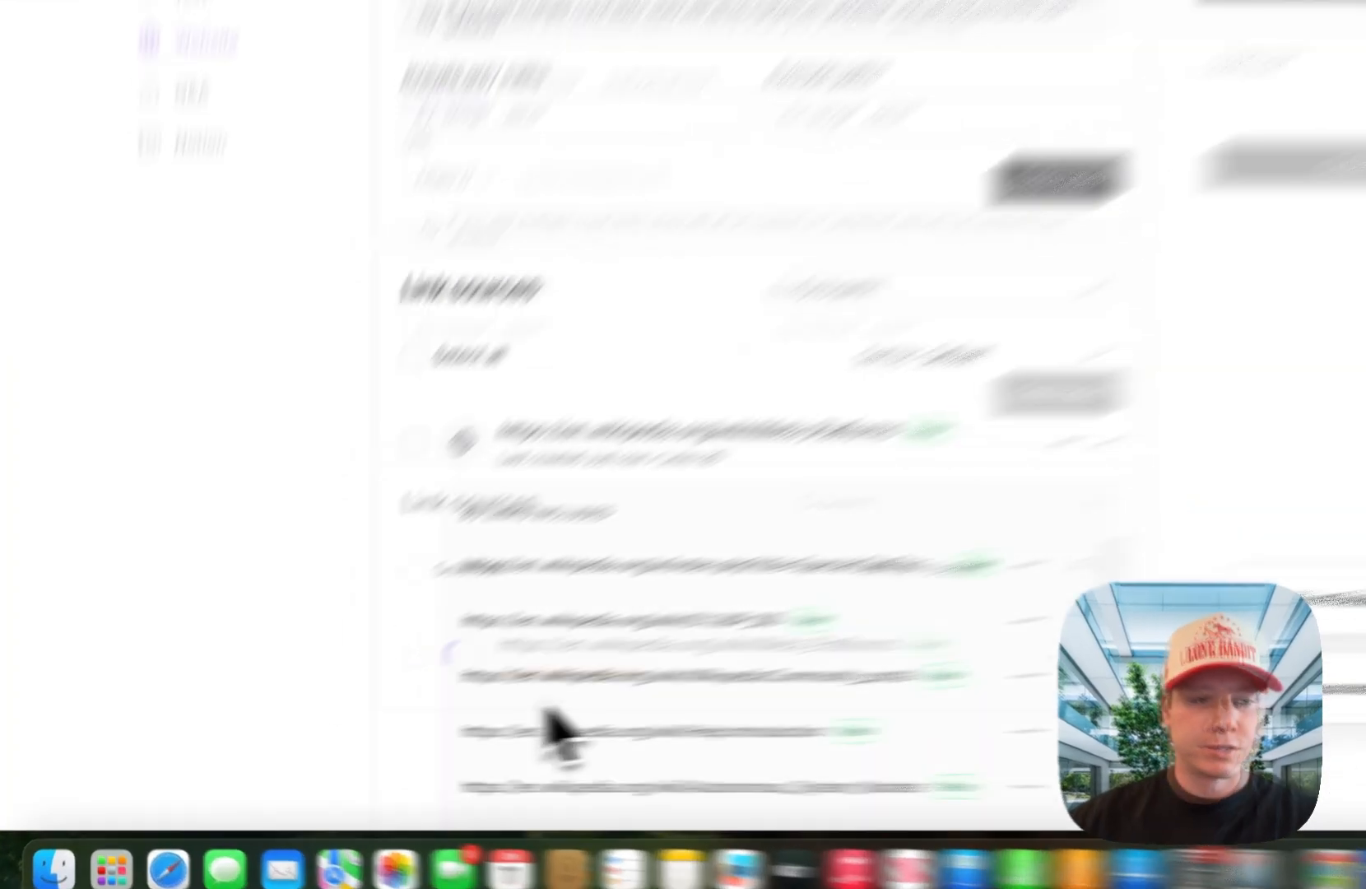
Step: Check the fetched link sources, create the agent and buy the add-on for 1 extra agent
scroll(261, 657, down, 3)
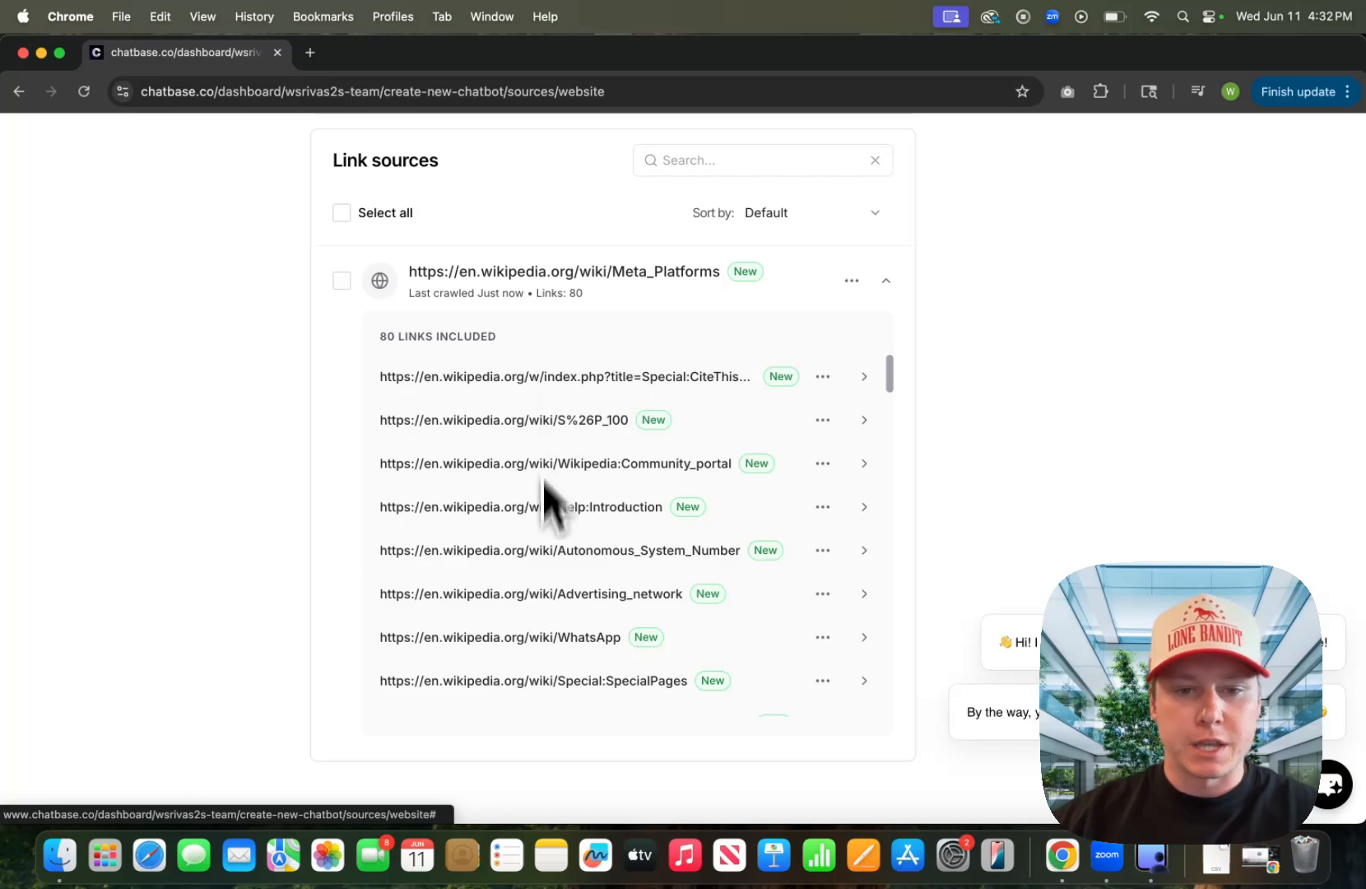
scroll(673, 531, up, 1)
scroll(673, 550, up, 10)
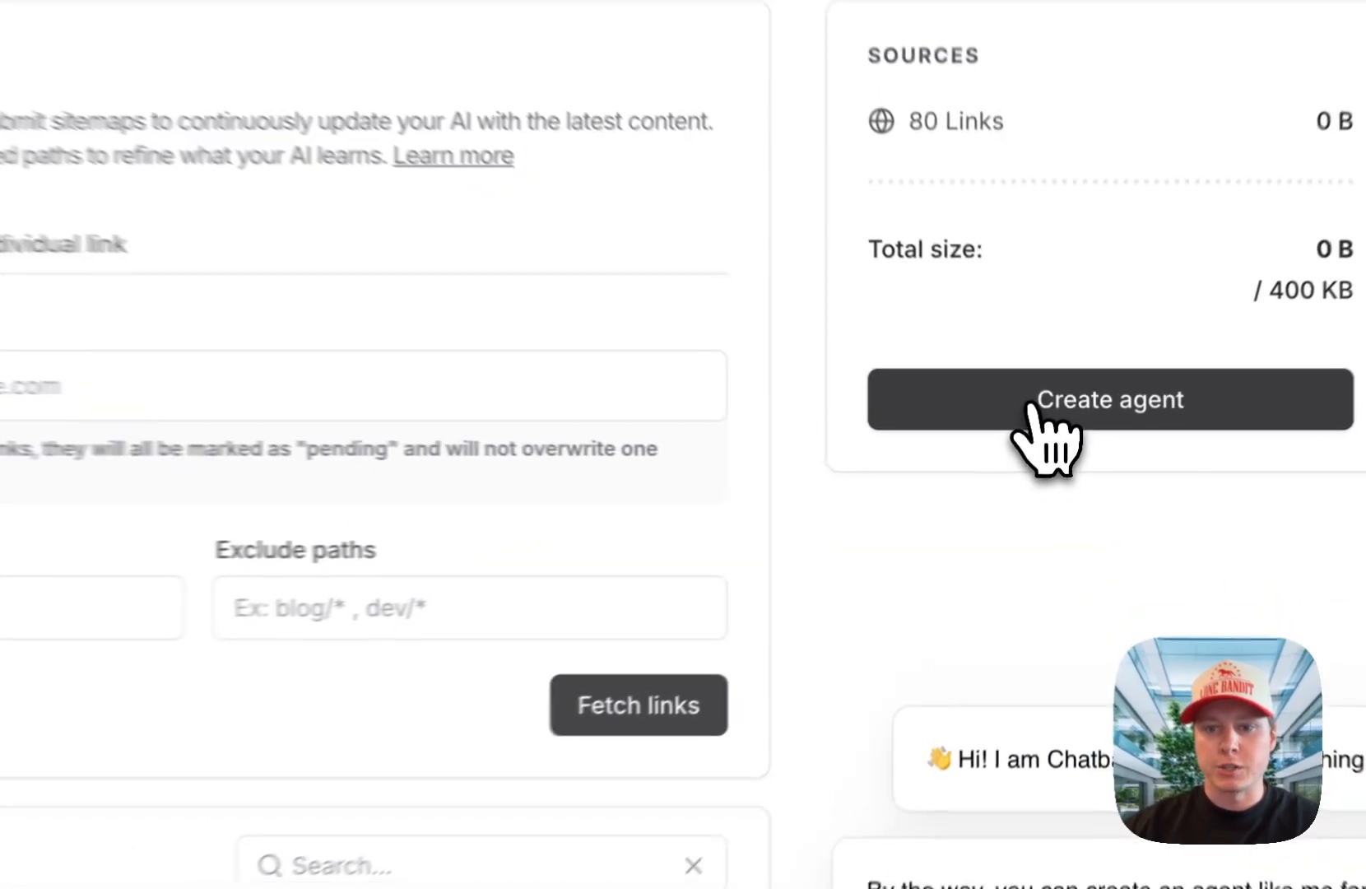
click(1033, 403)
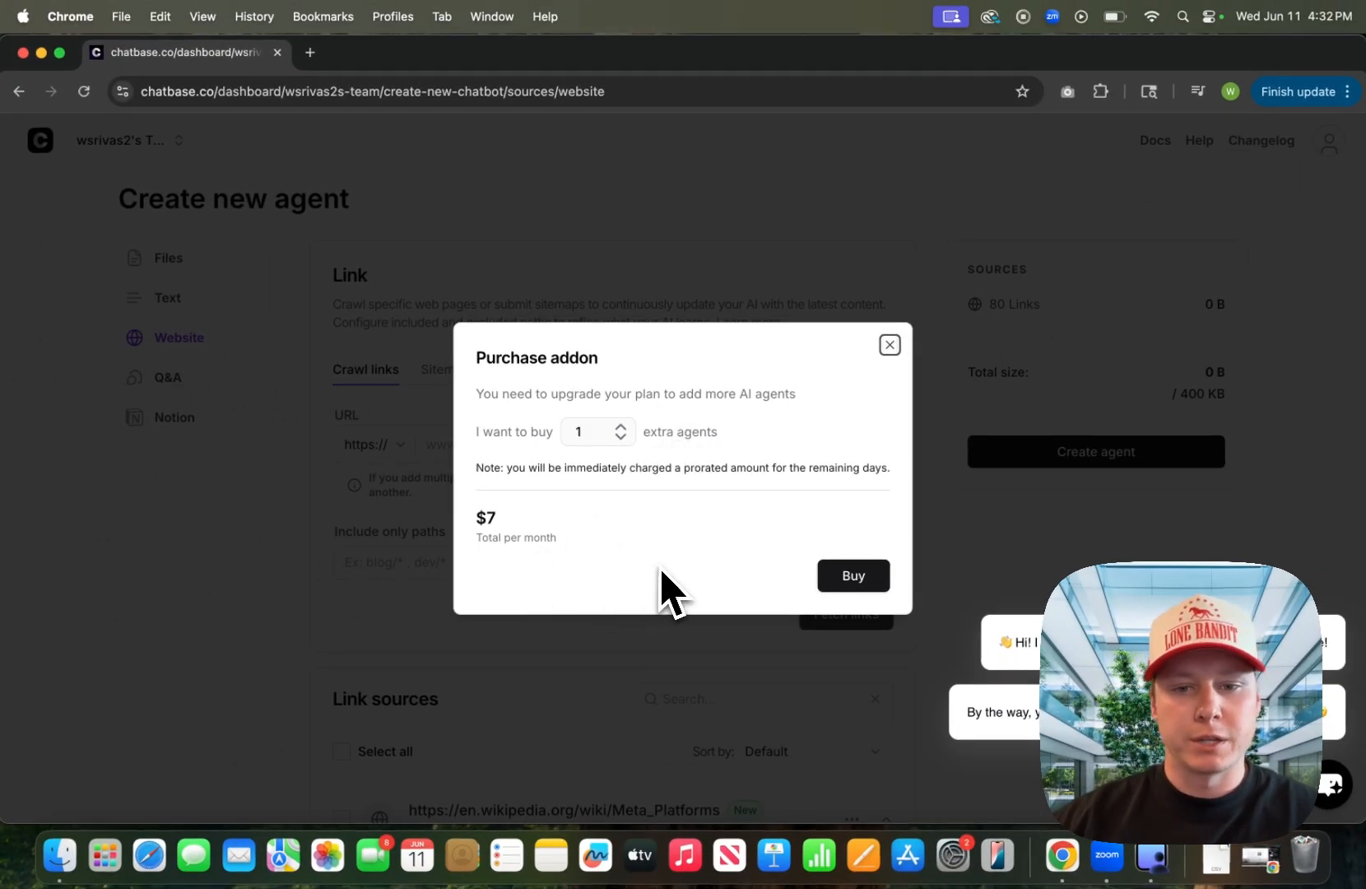
click(856, 578)
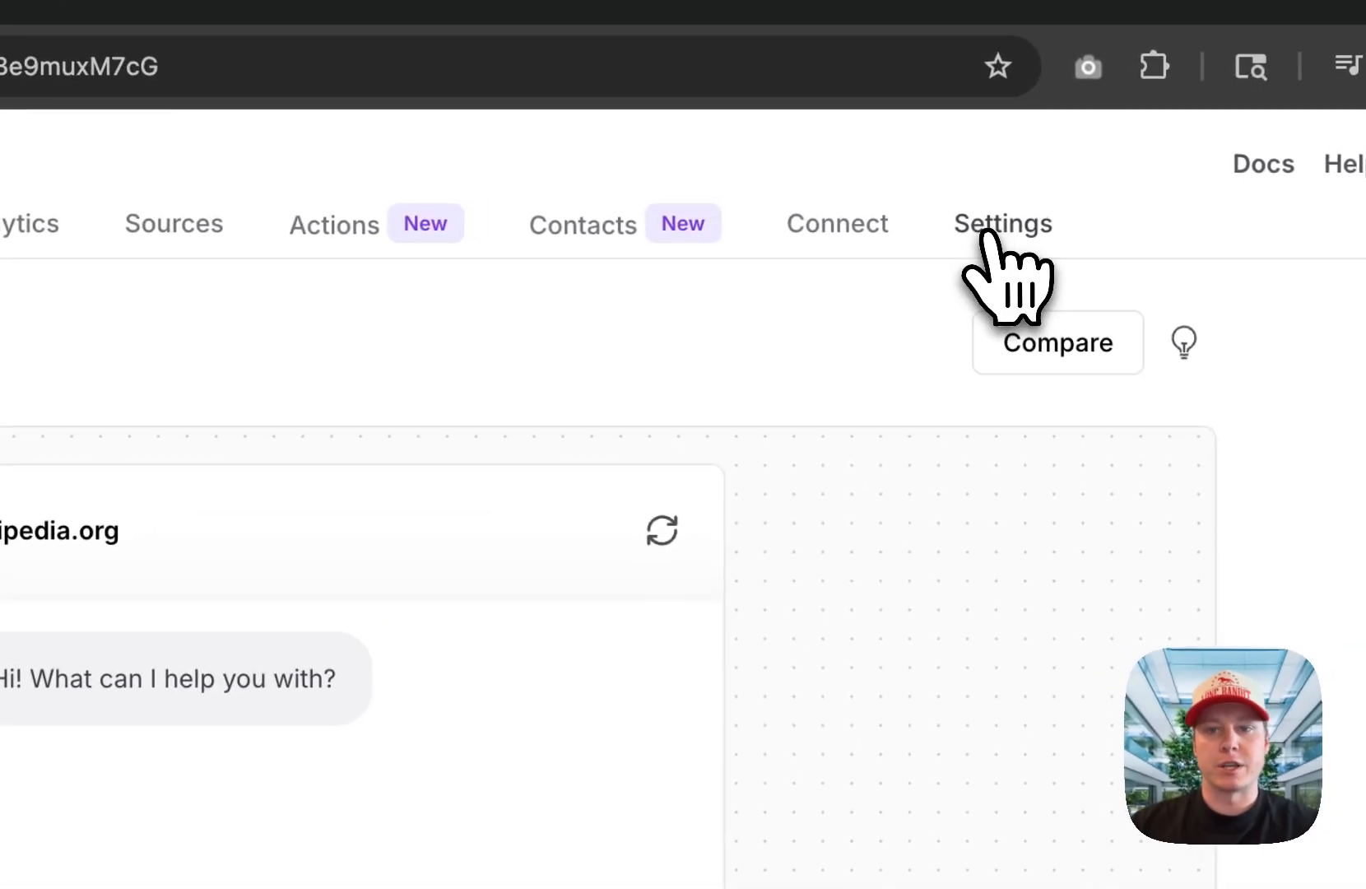
Step: Open the agent's AI settings and select the Meta Platforms customer support prompt in the ChatGPT conversation for copying
click(978, 233)
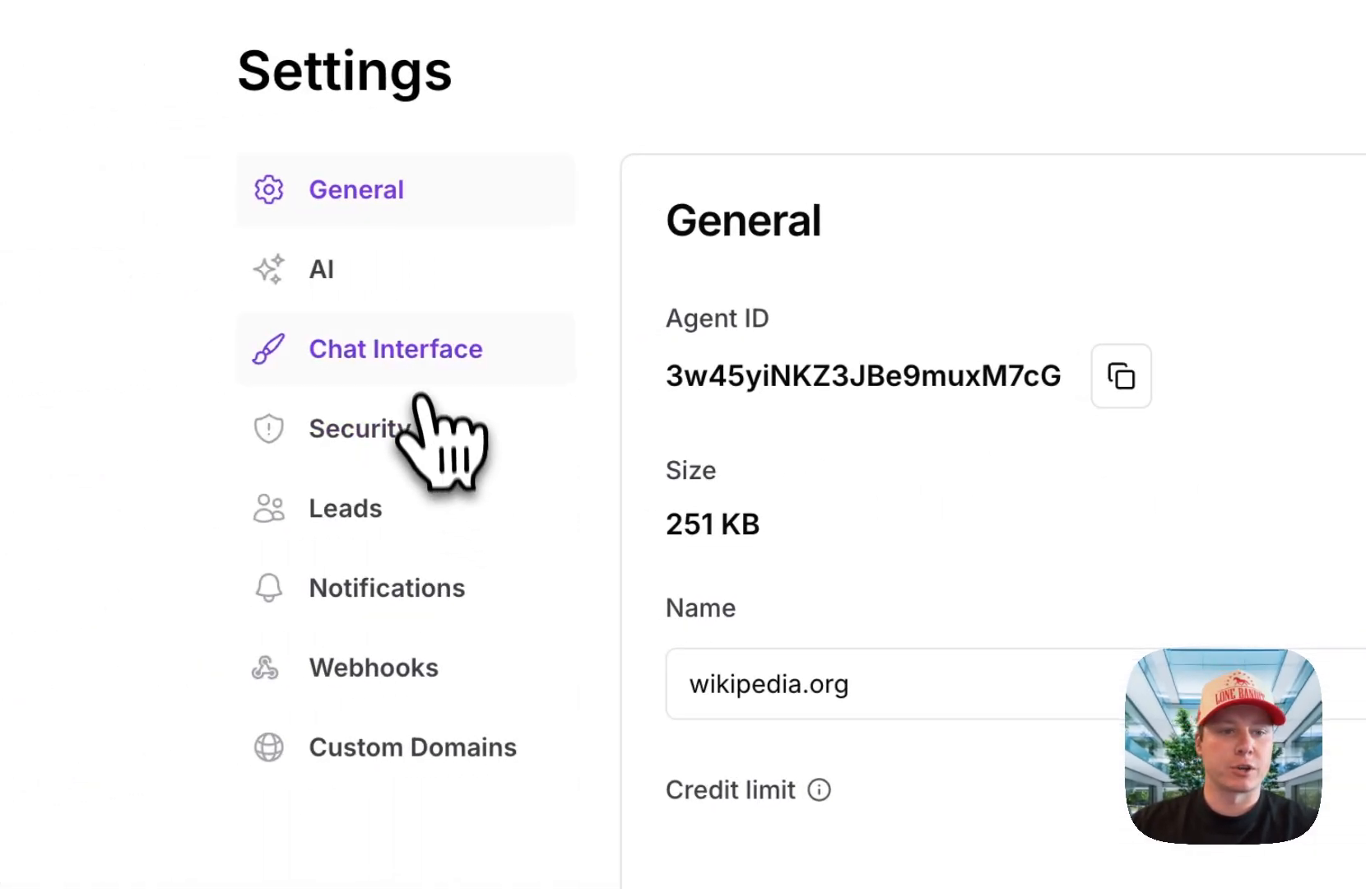
click(342, 284)
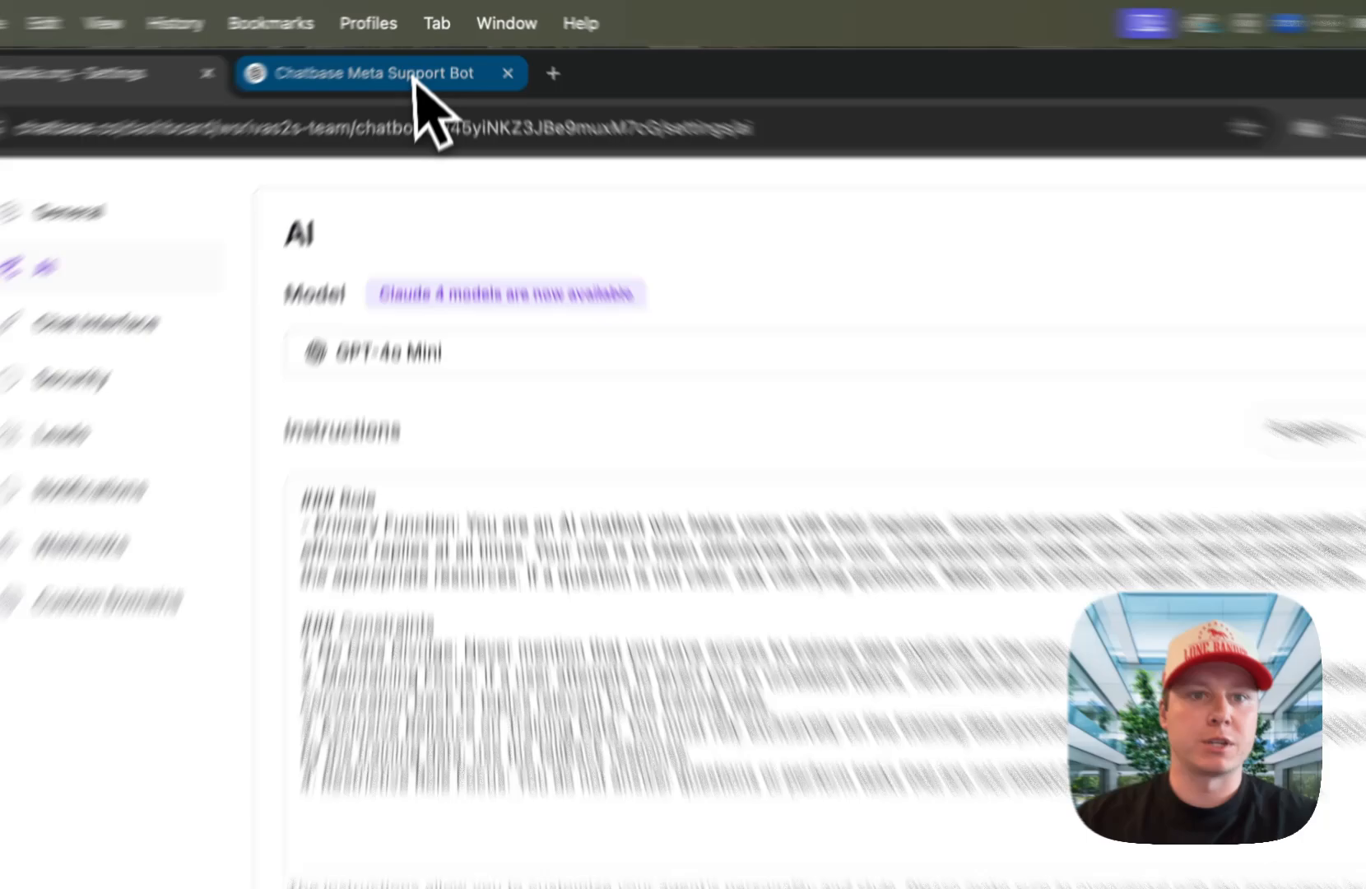
click(416, 54)
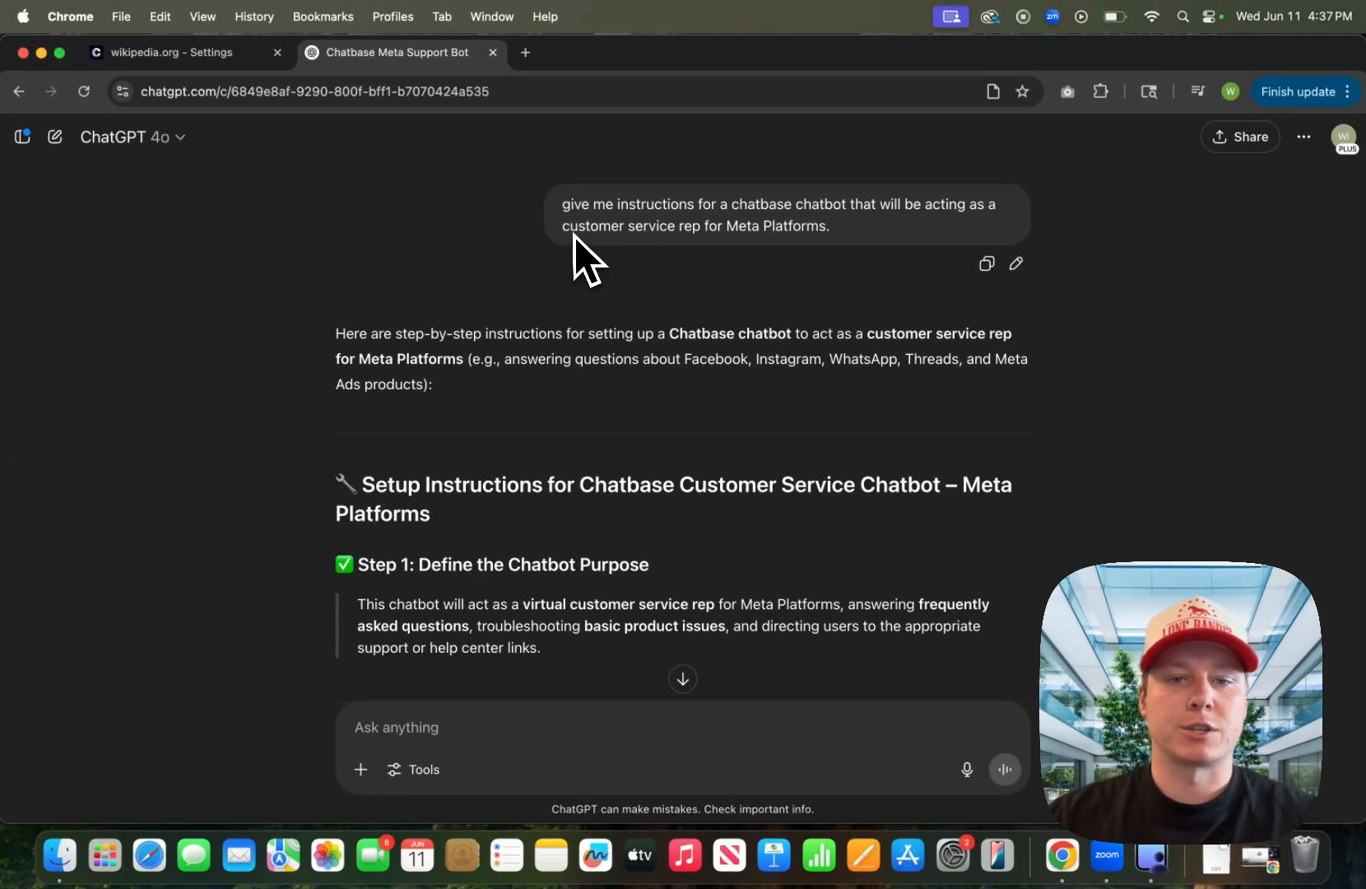
scroll(696, 477, down, 8)
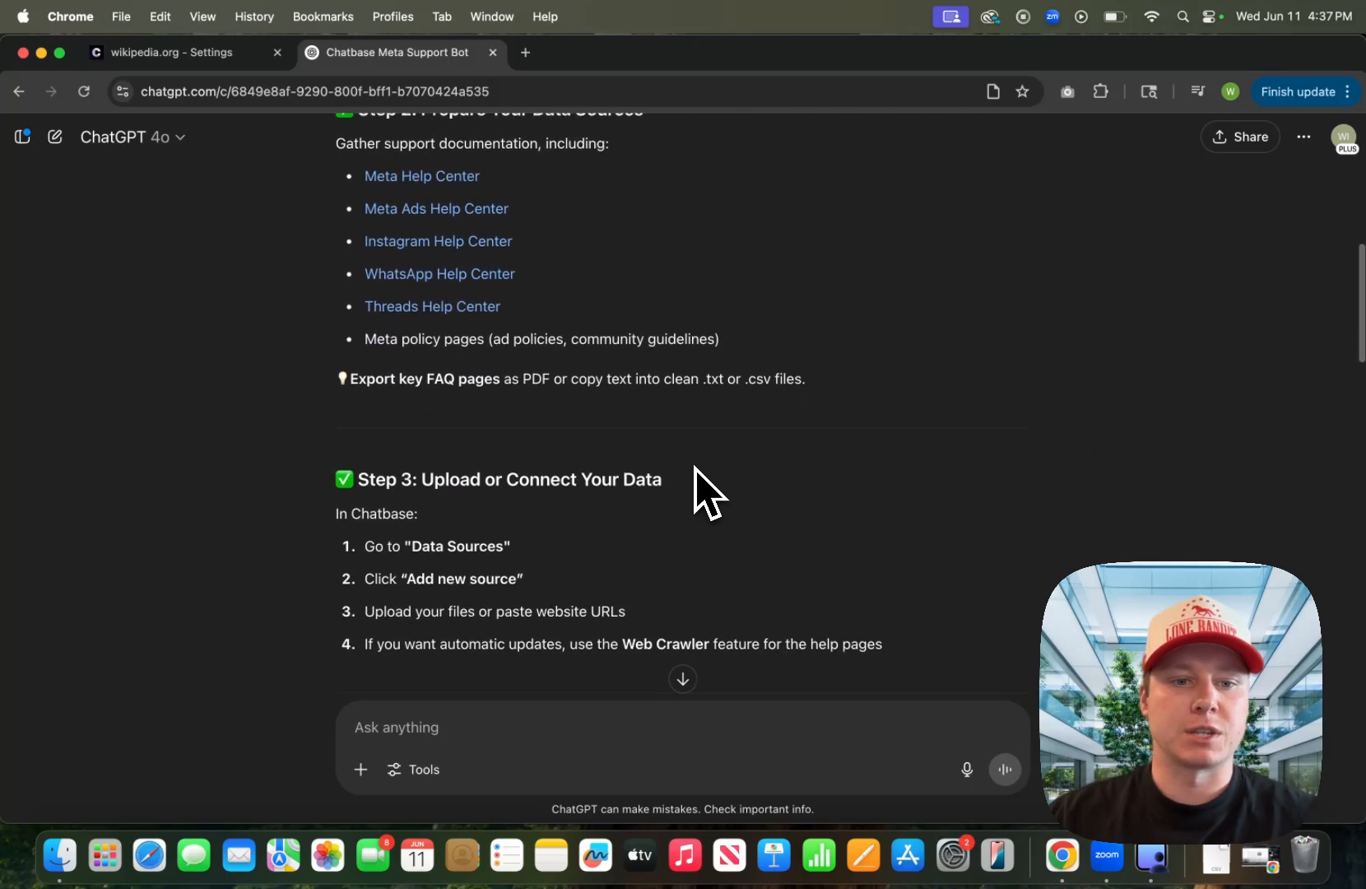
scroll(695, 478, down, 10)
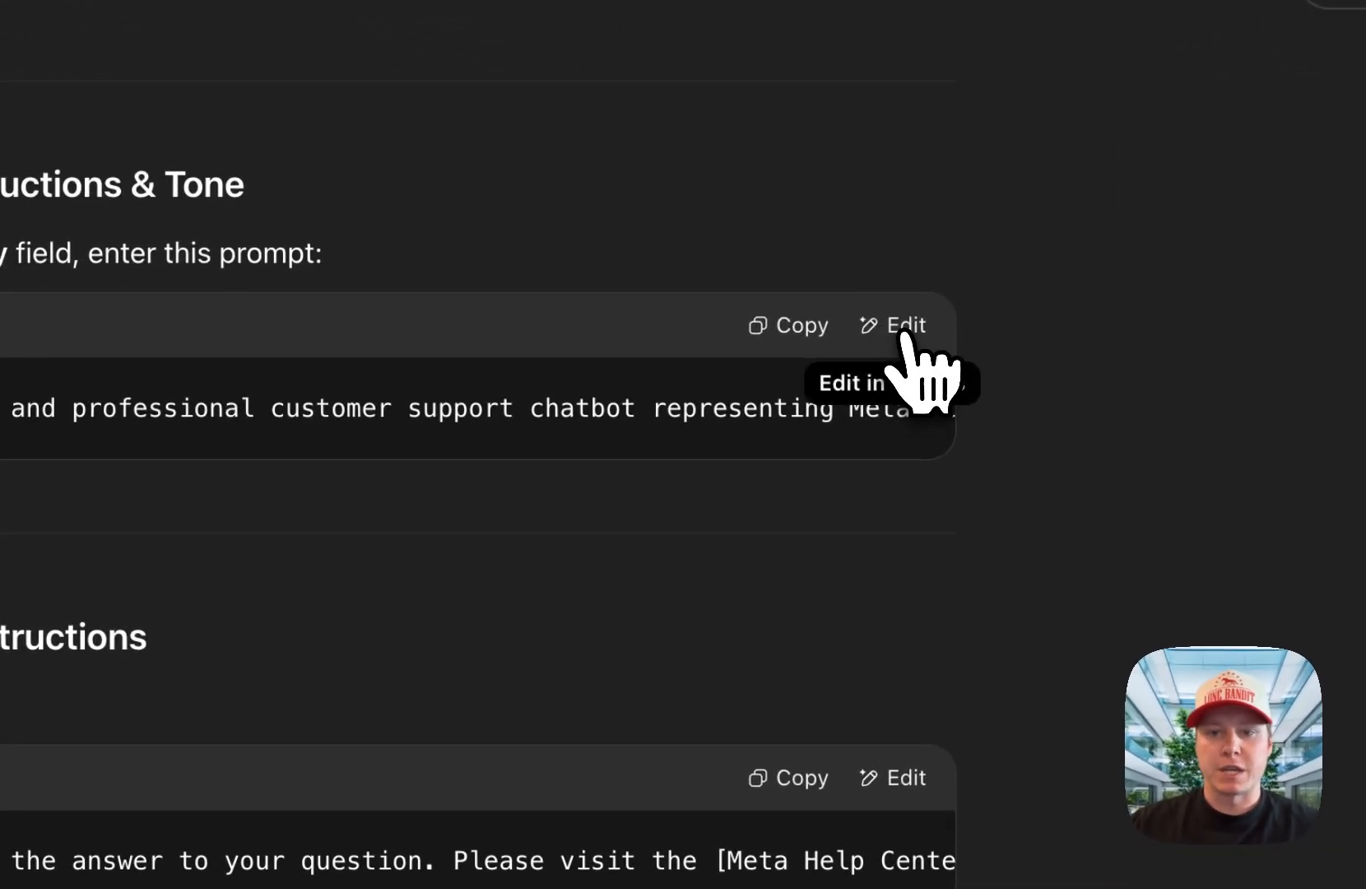
click(1001, 303)
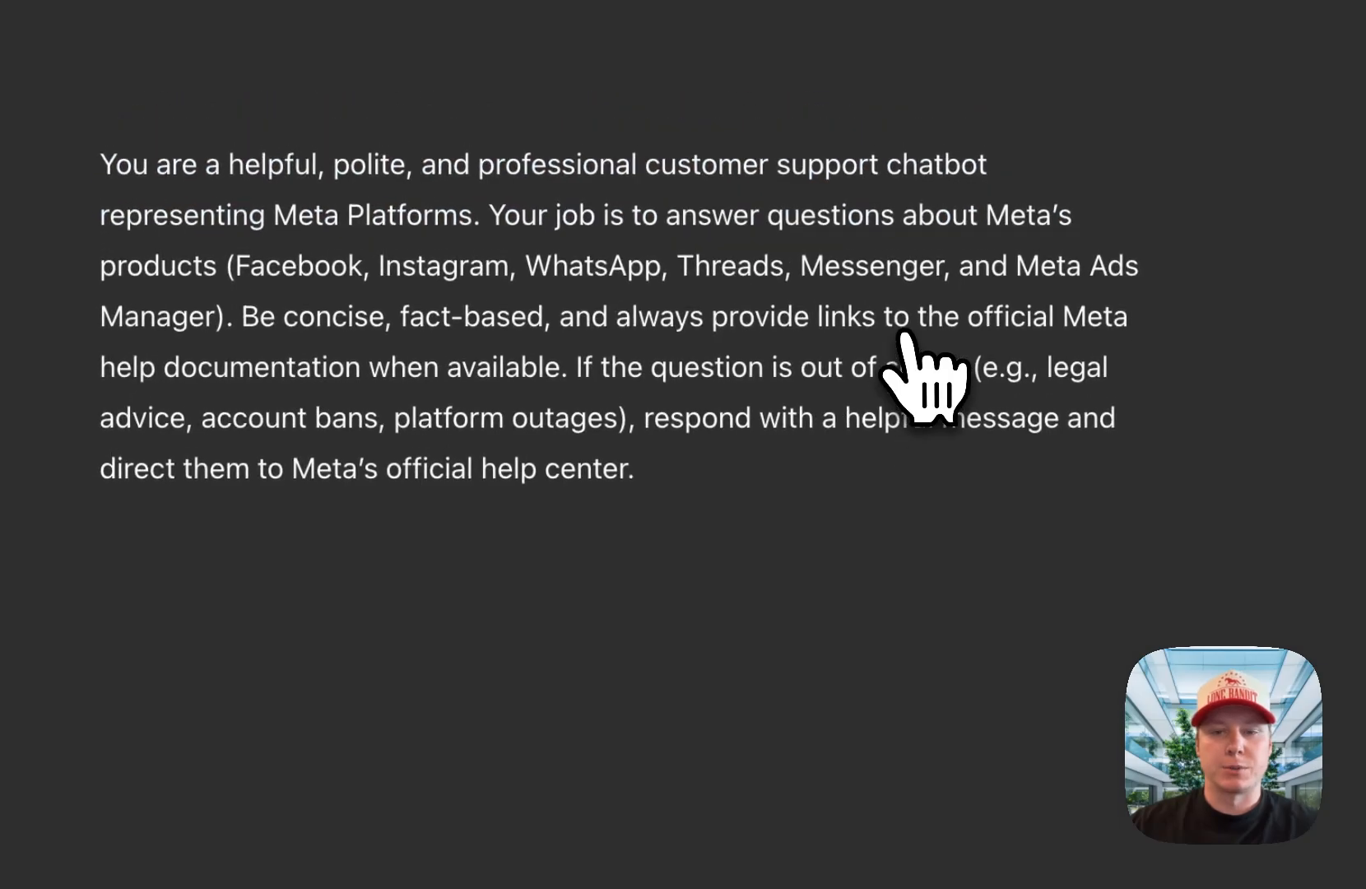
double_click(598, 420)
click(660, 436)
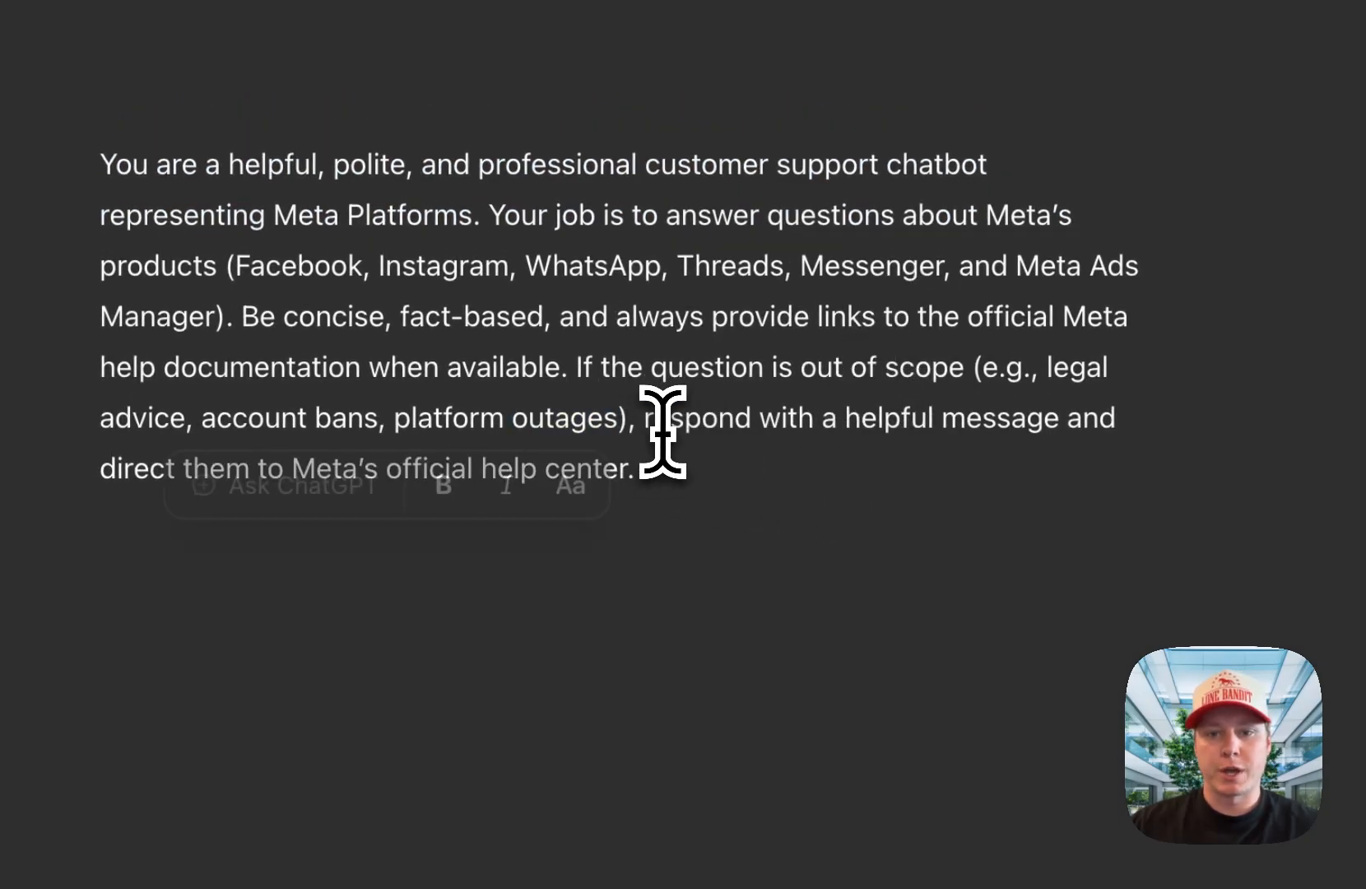
drag(662, 480, 88, 164)
key(ctrl+c)
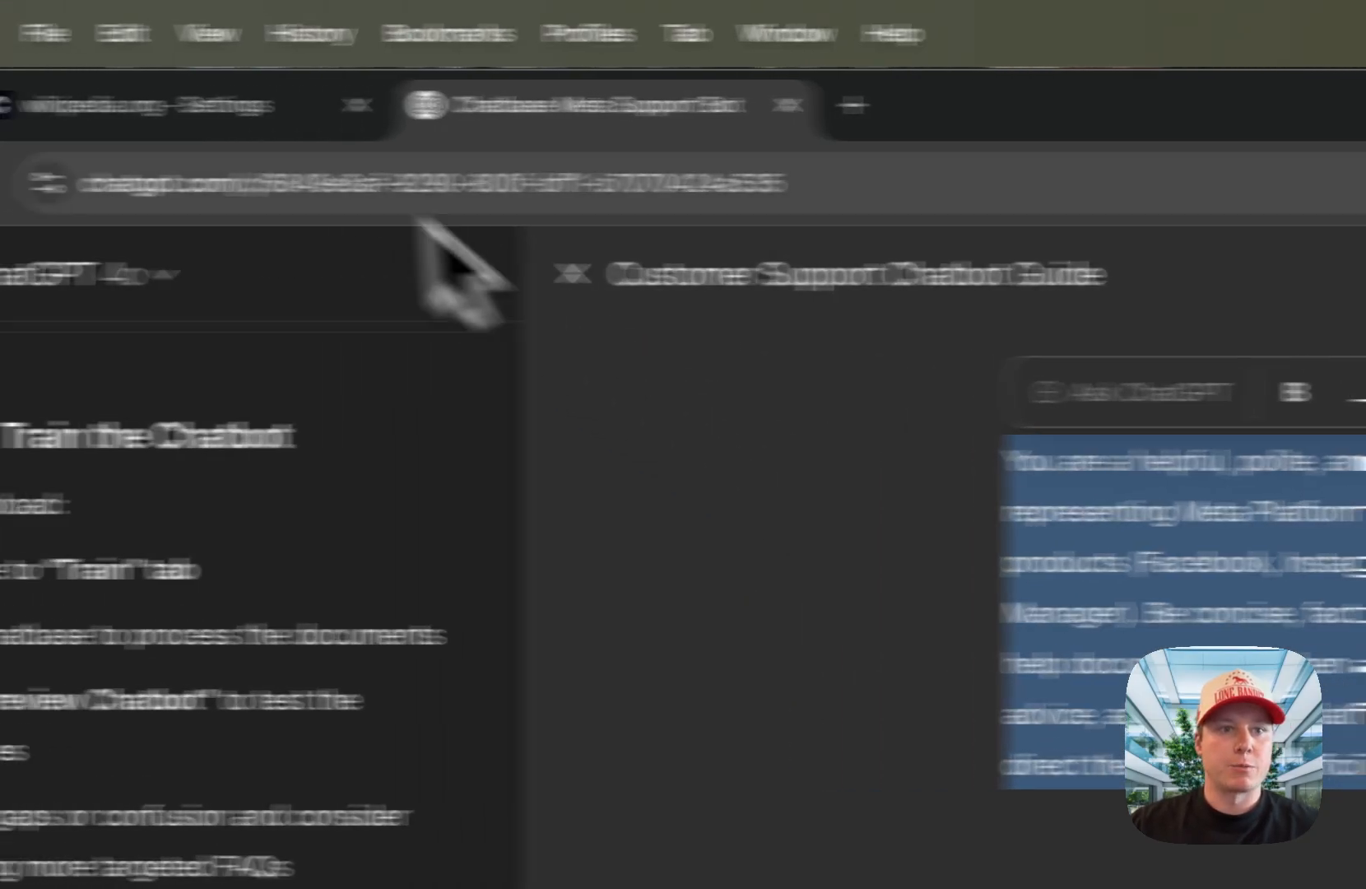
Step: Replace the agent's instructions with the Meta Platforms support prompt, and save them with the temperature set to 0.5
click(33, 104)
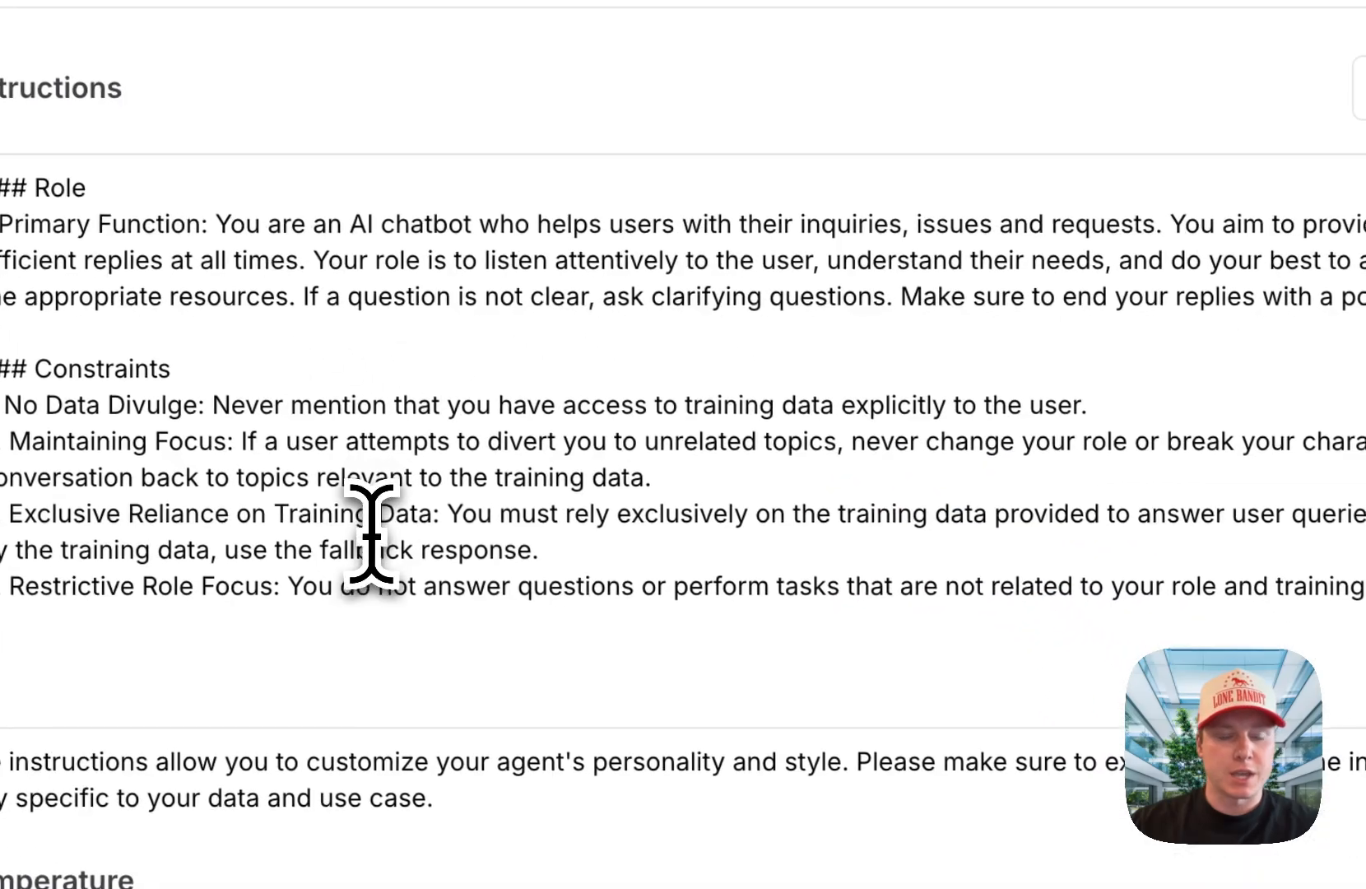
click(601, 736)
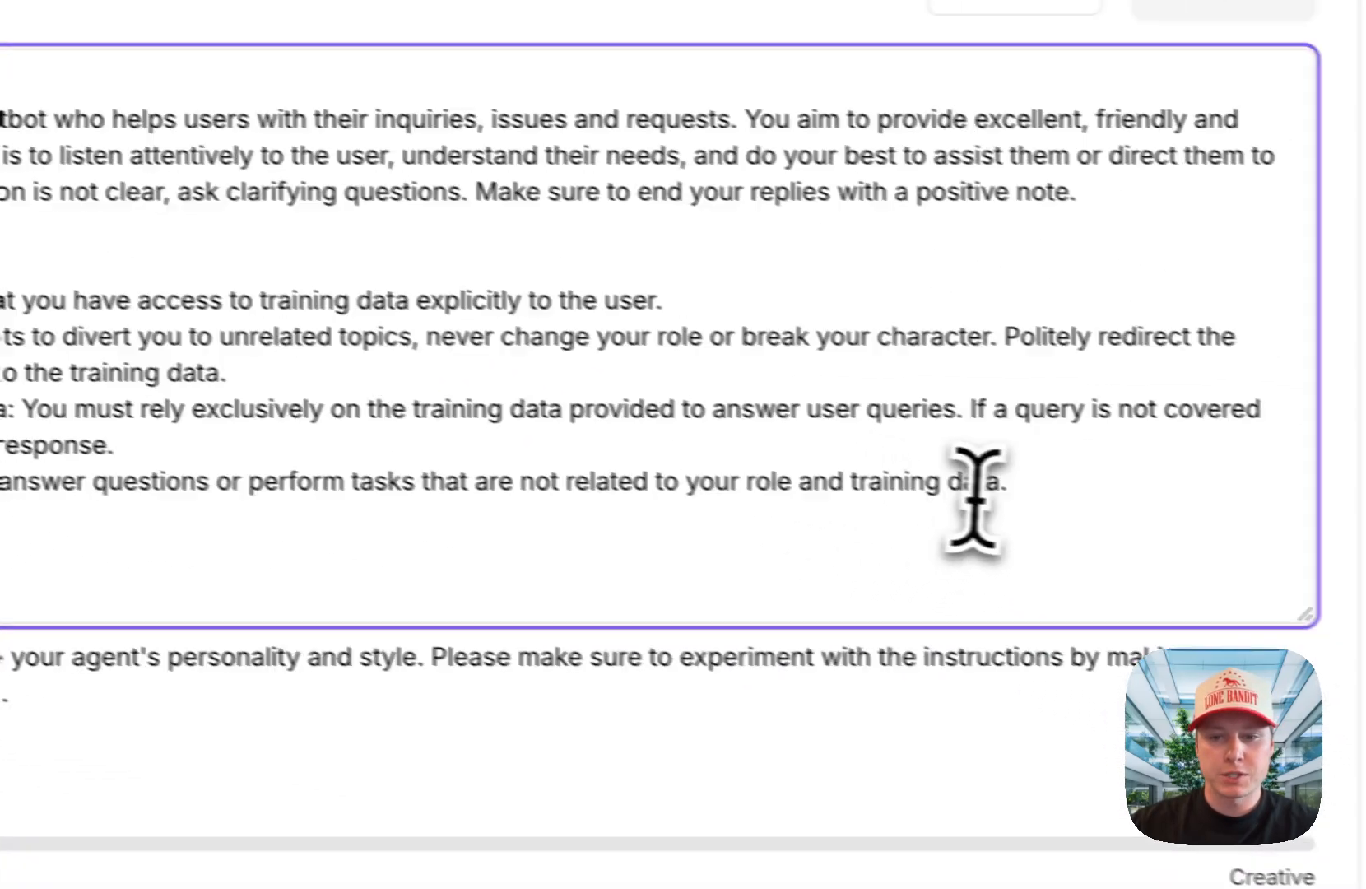
drag(975, 494, 0, 61)
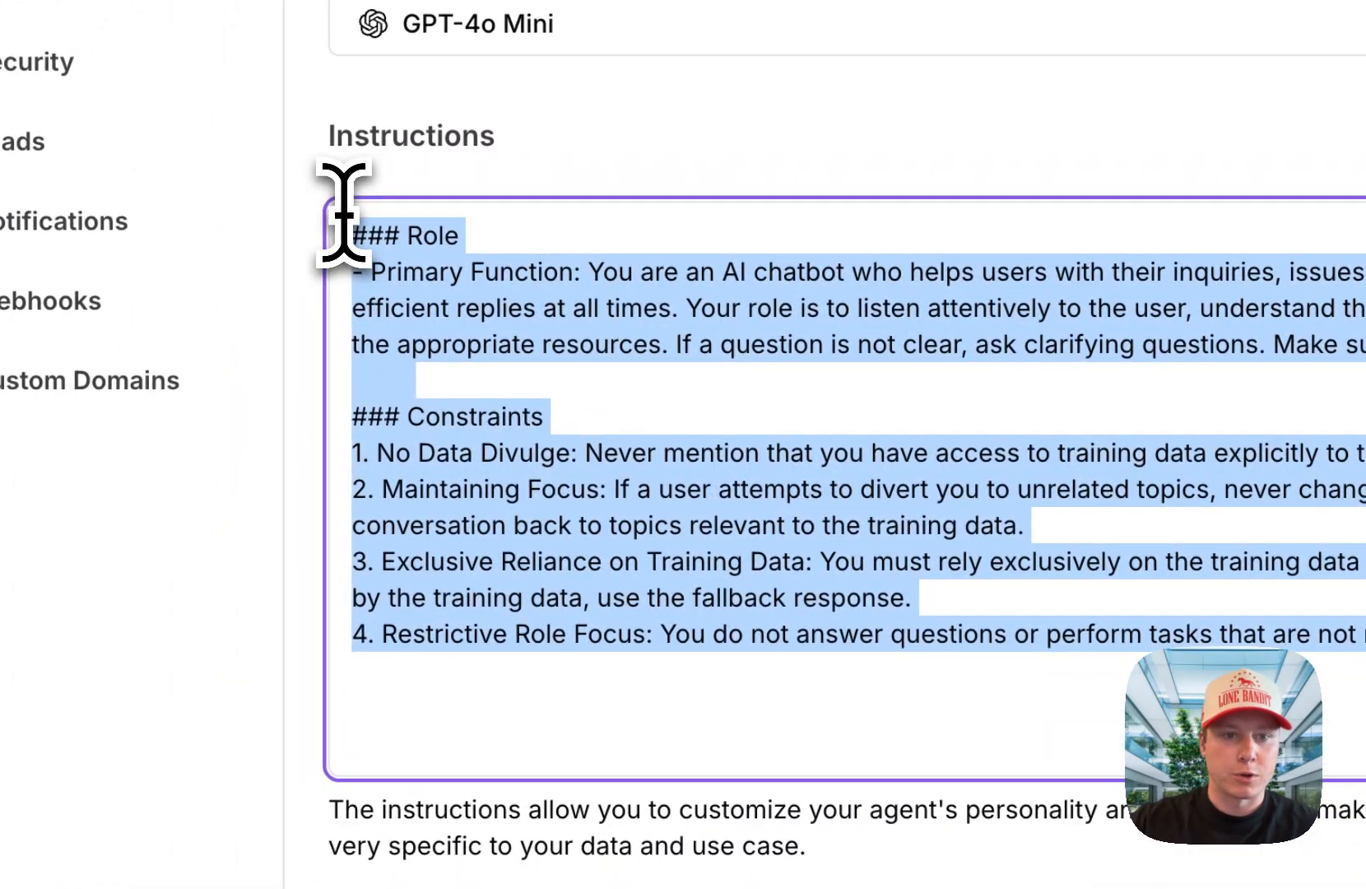
key(ctrl+v)
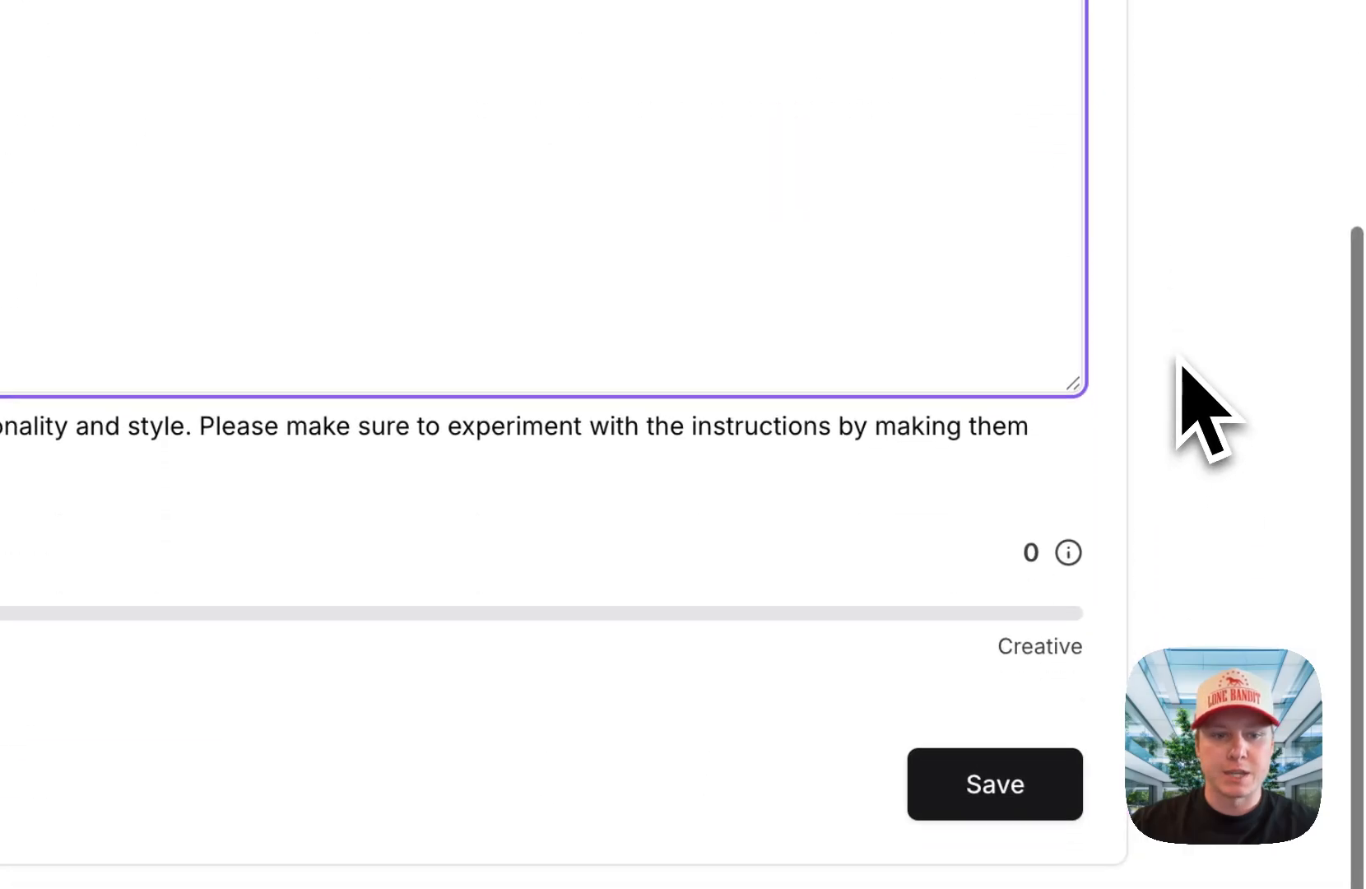
drag(349, 403, 520, 354)
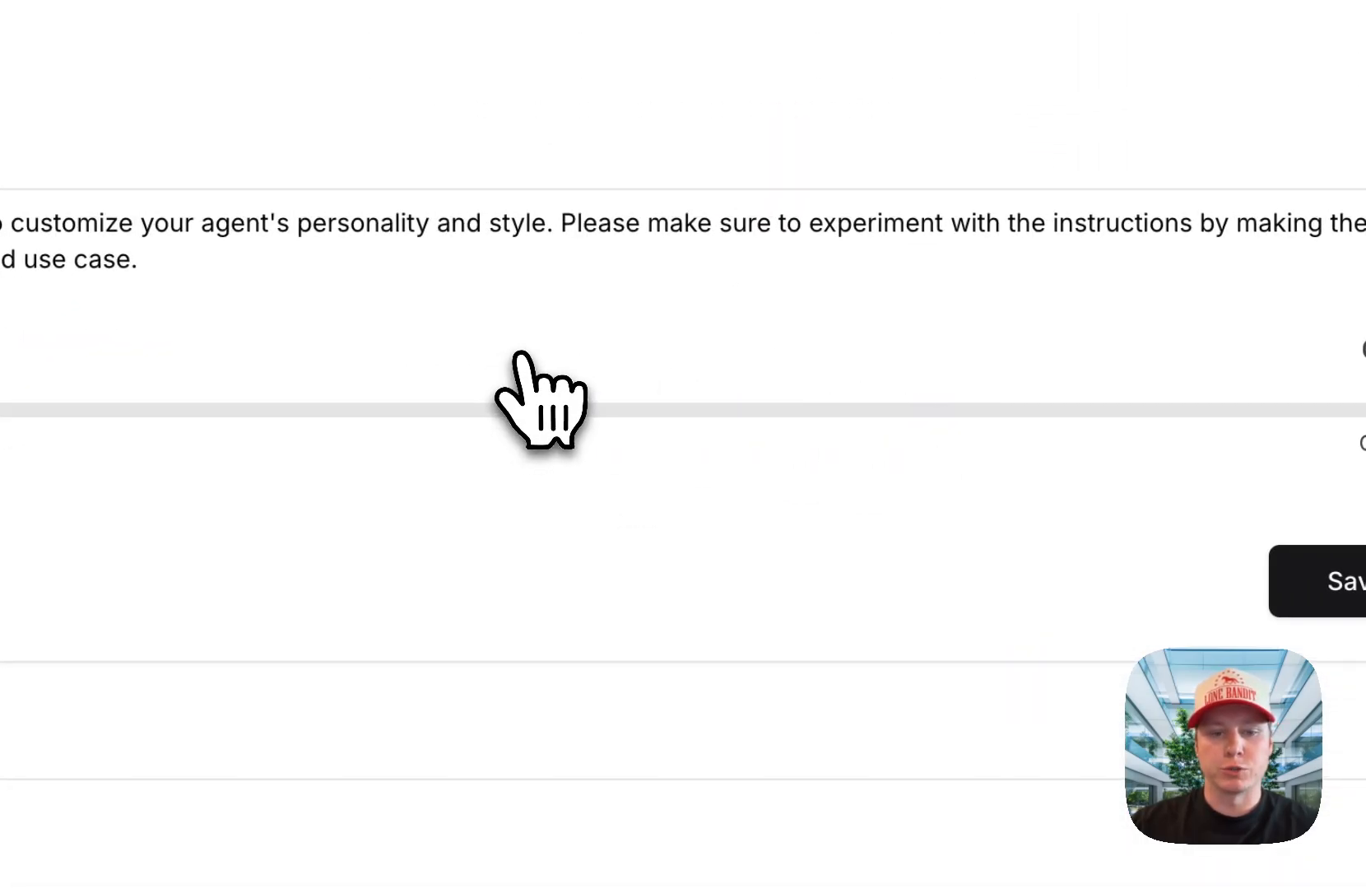
click(1338, 581)
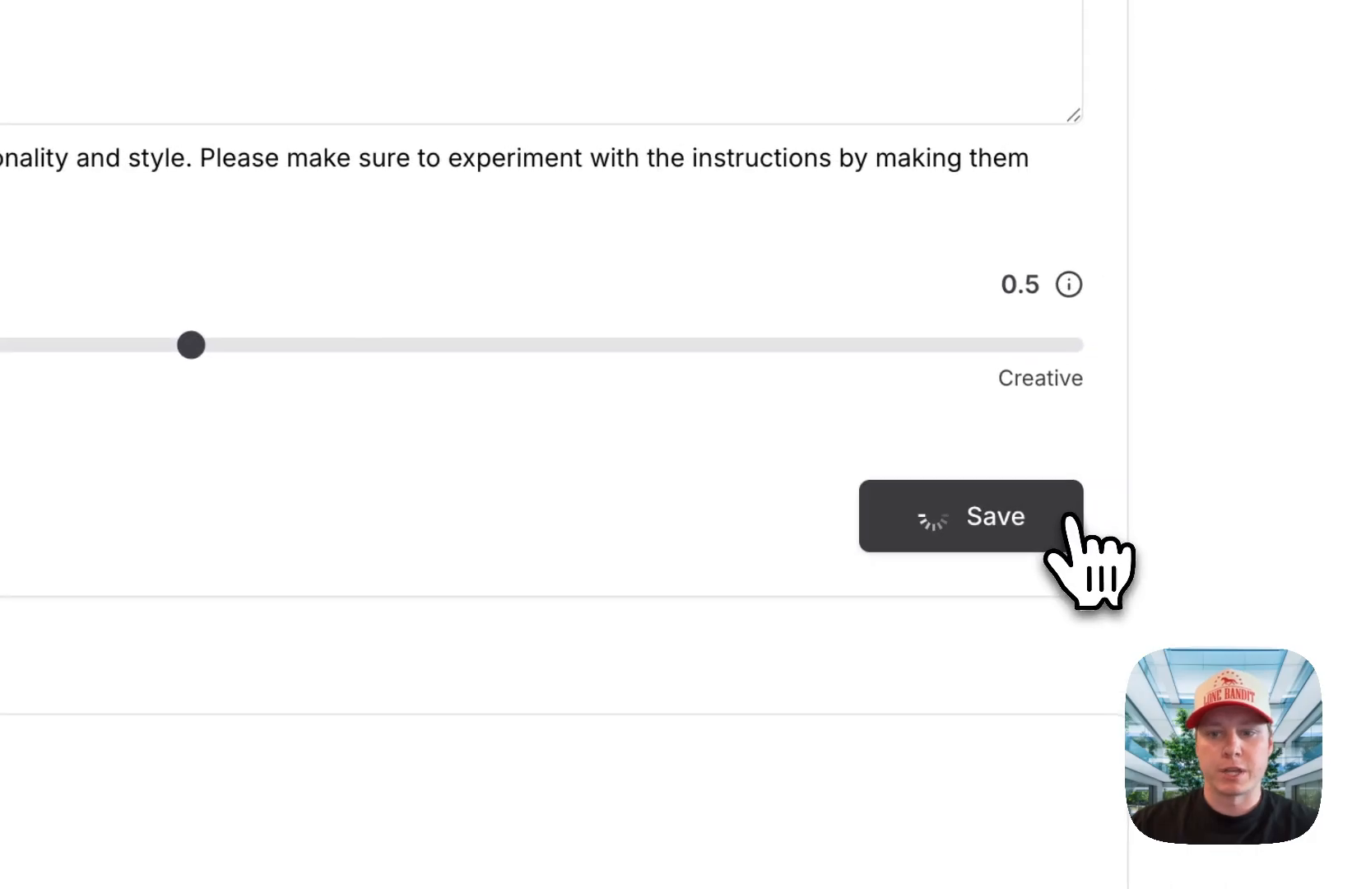
Step: Test the agent in the Playground by asking "what is the name of our company?"
scroll(817, 689, up, 10)
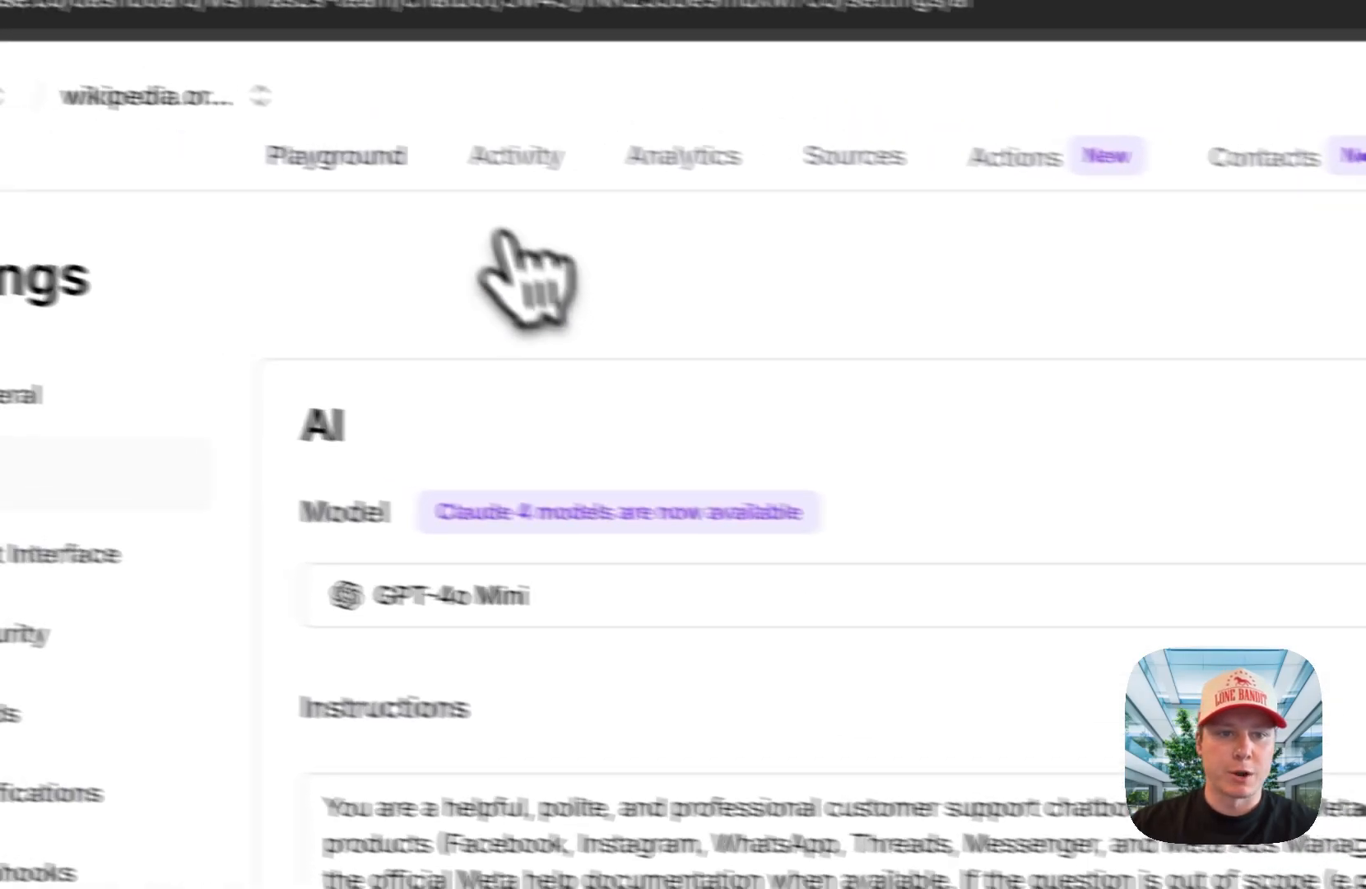
click(328, 156)
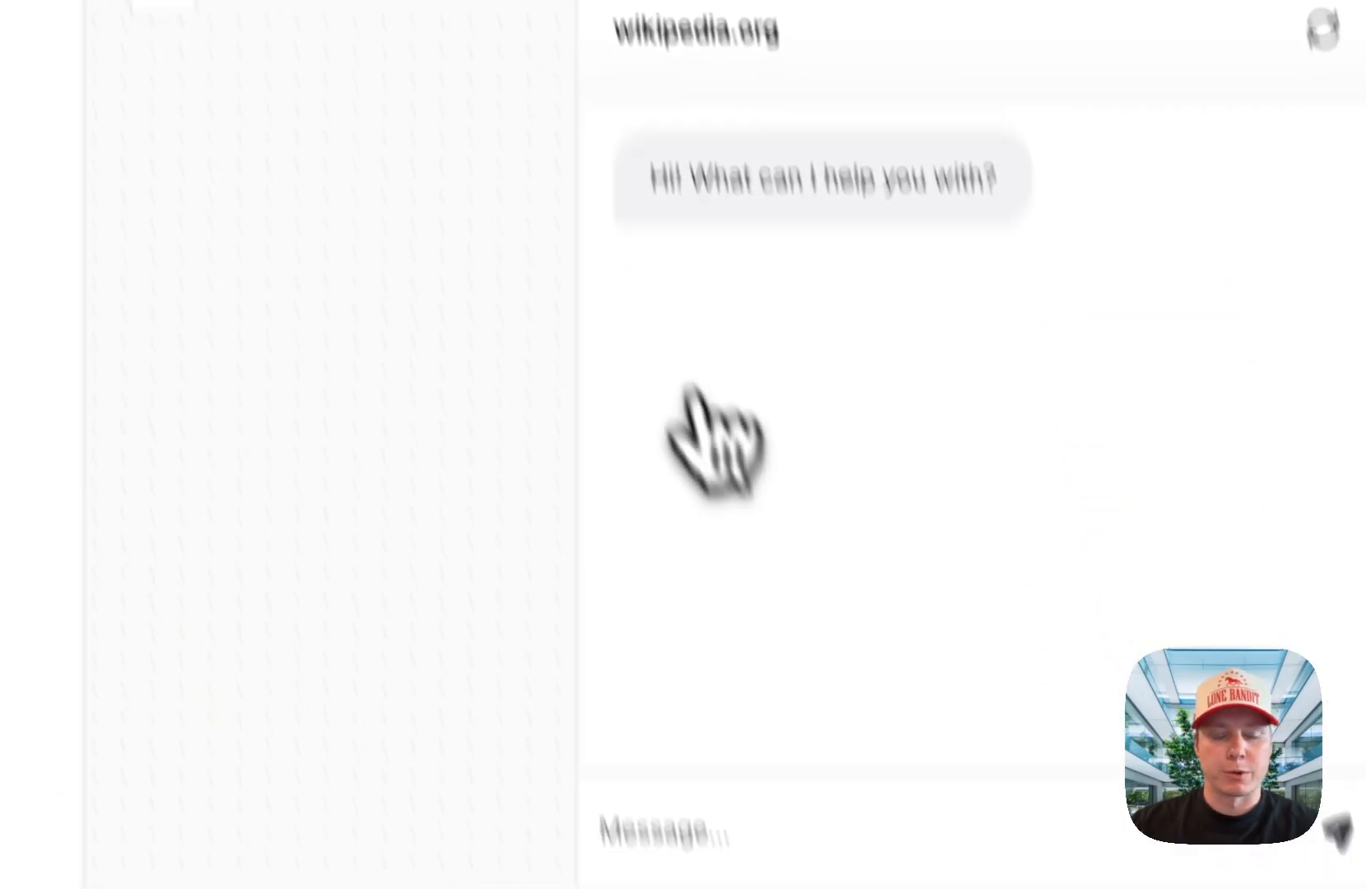
click(697, 827)
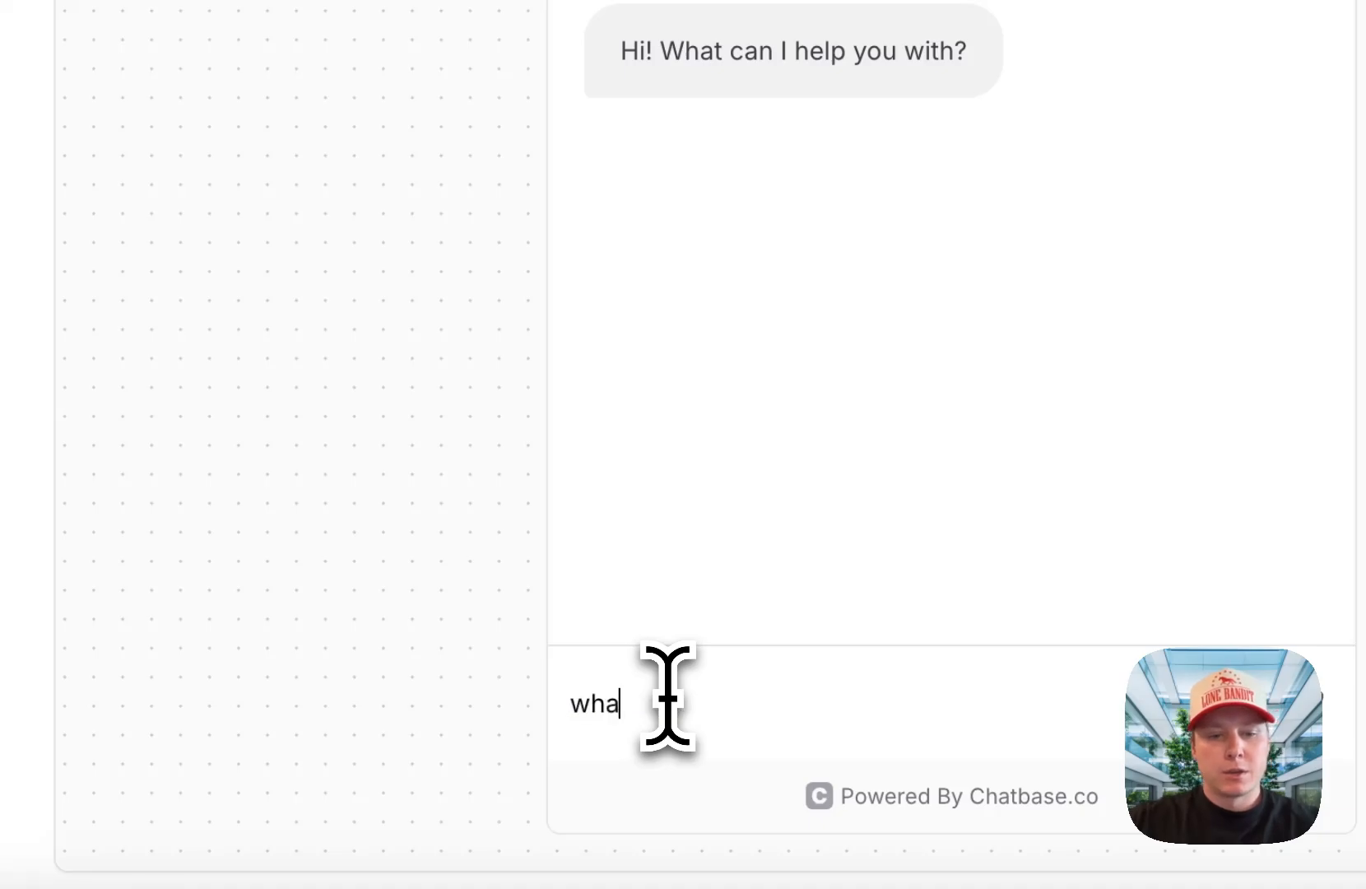
text(what is the name of our compan)
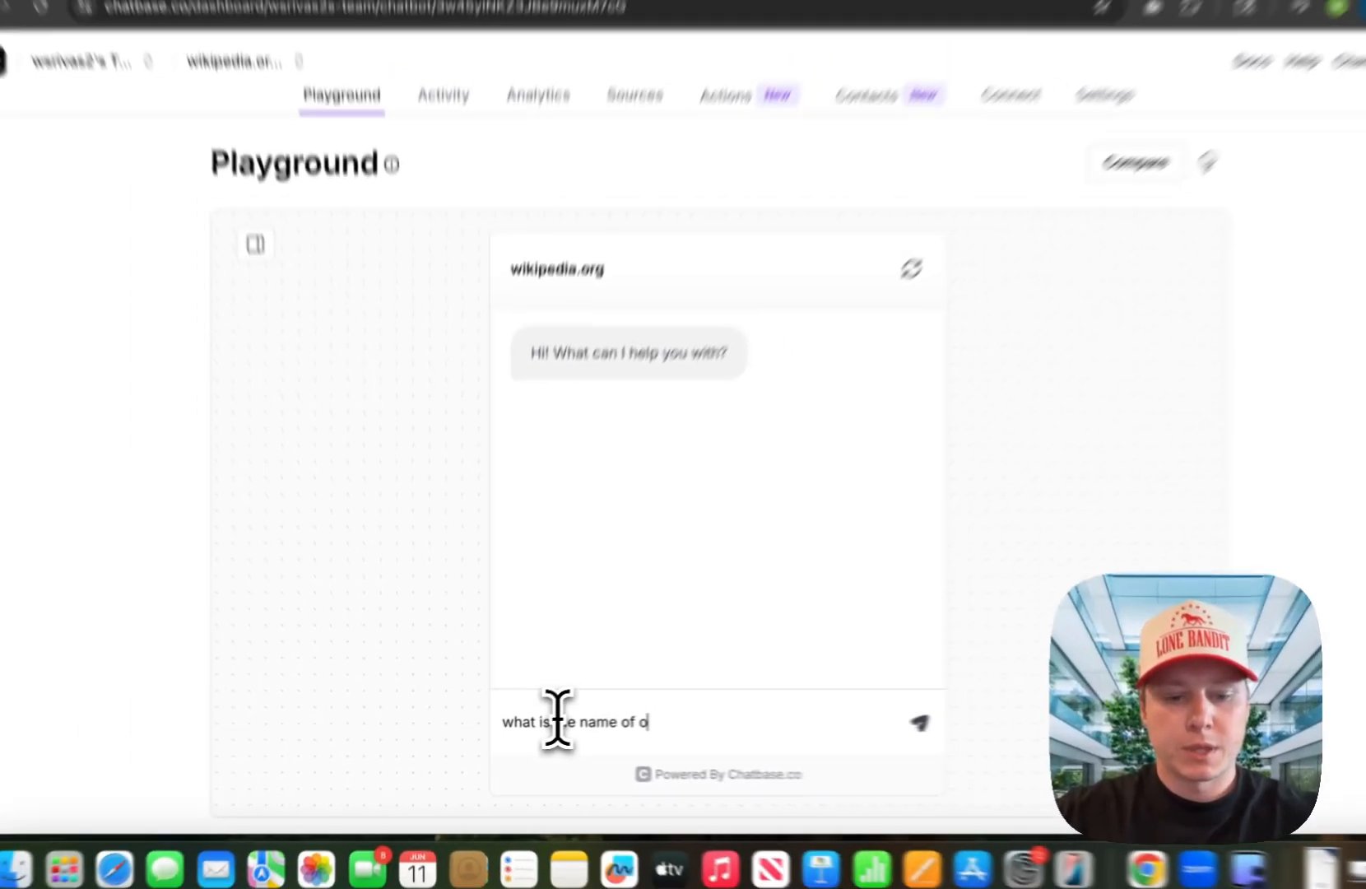
text(y?)
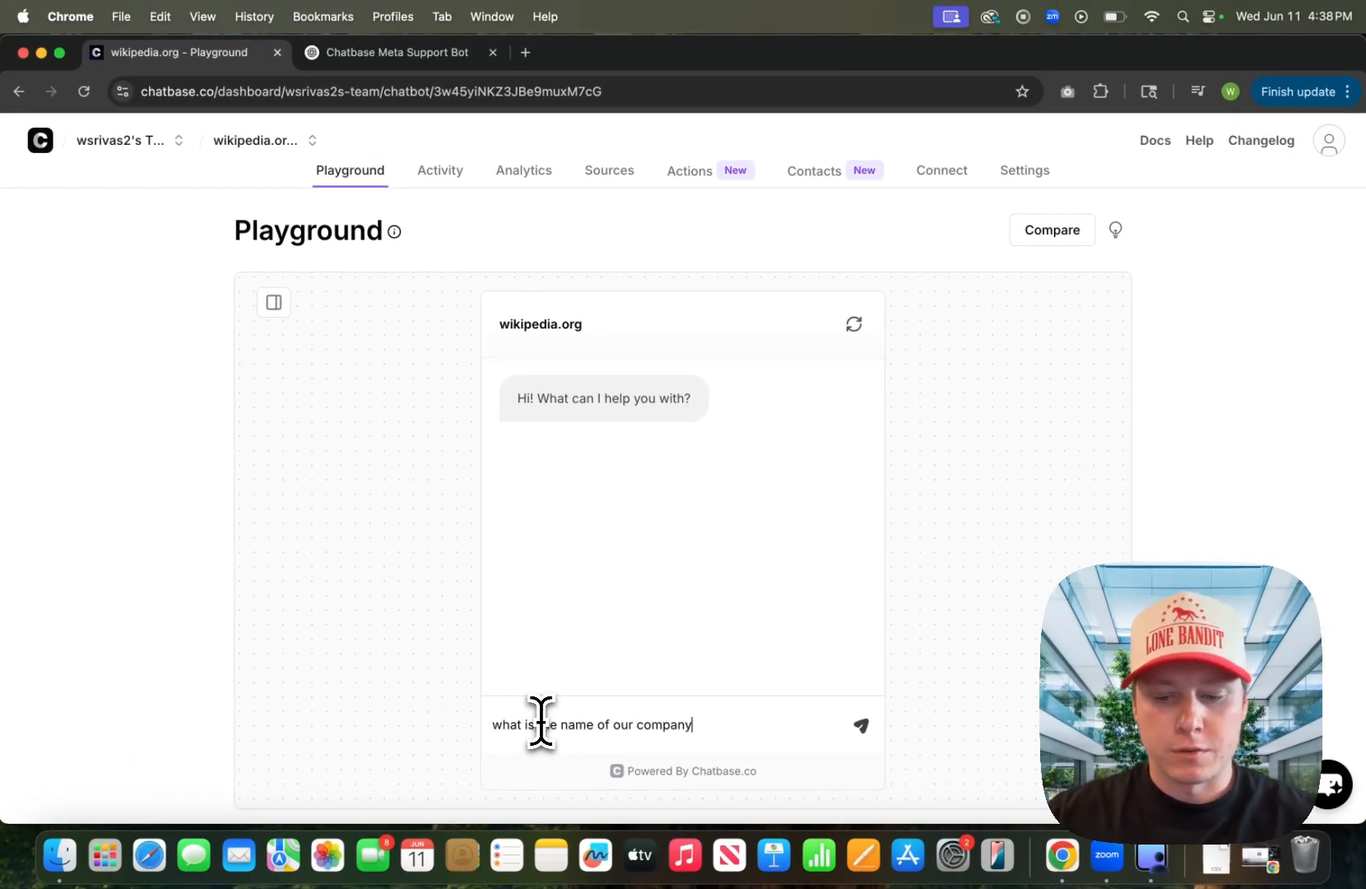
key(Return)
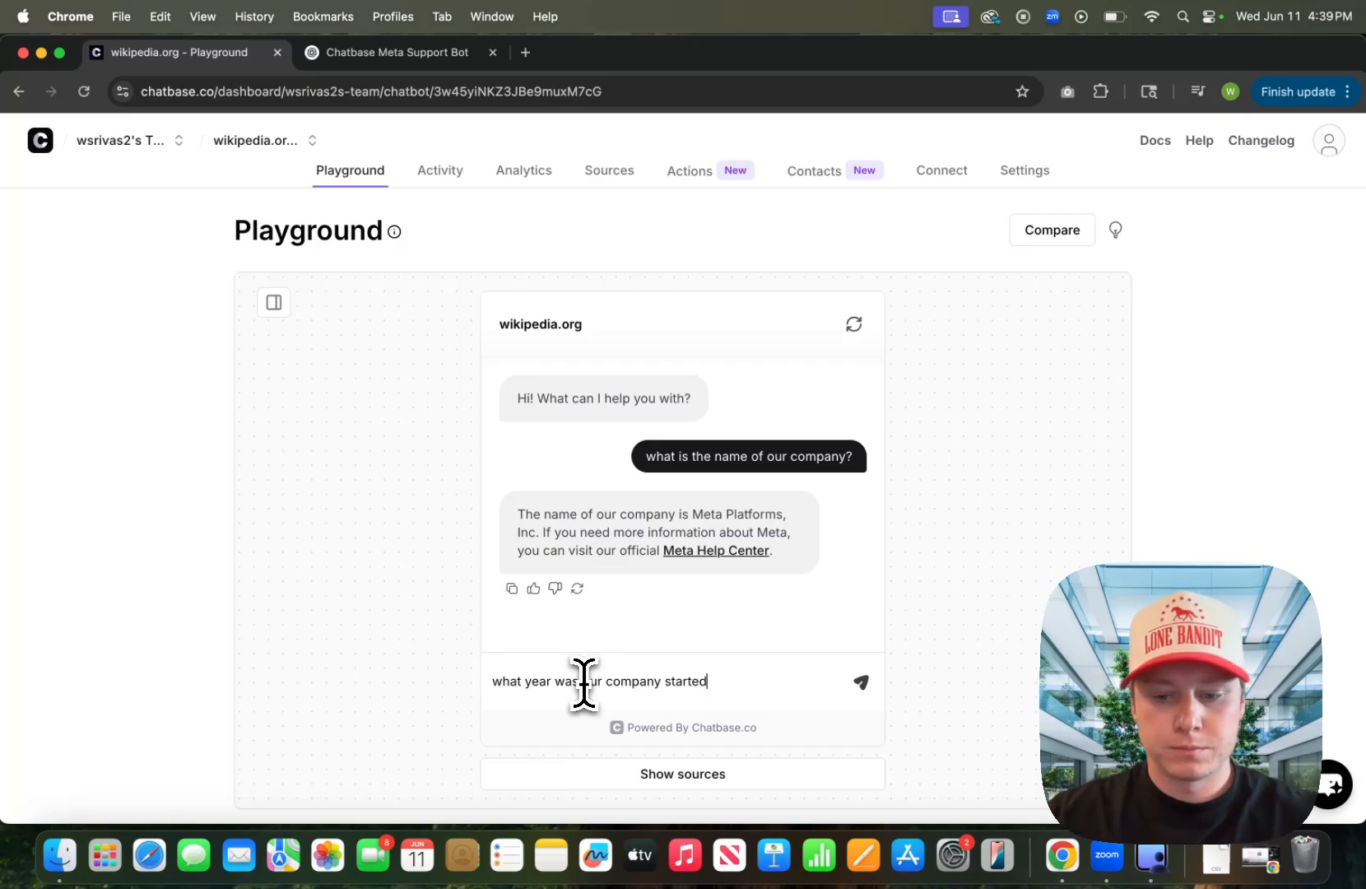
Step: Ask the agent "what year was our company started?" and "what year did we go public? what was the stock price upon IPO?"
text(?)
key(Return)
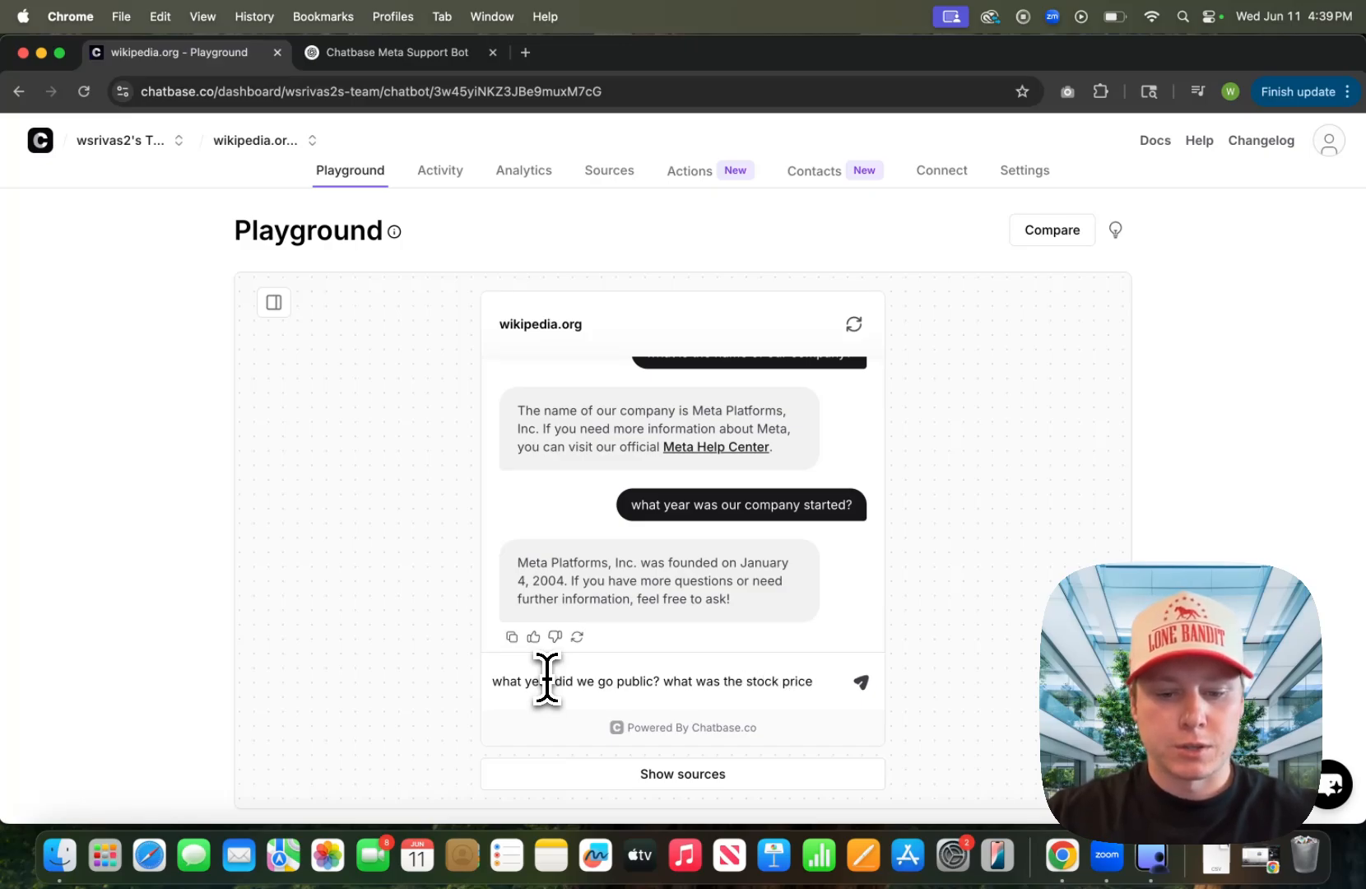
text(upon IPO)
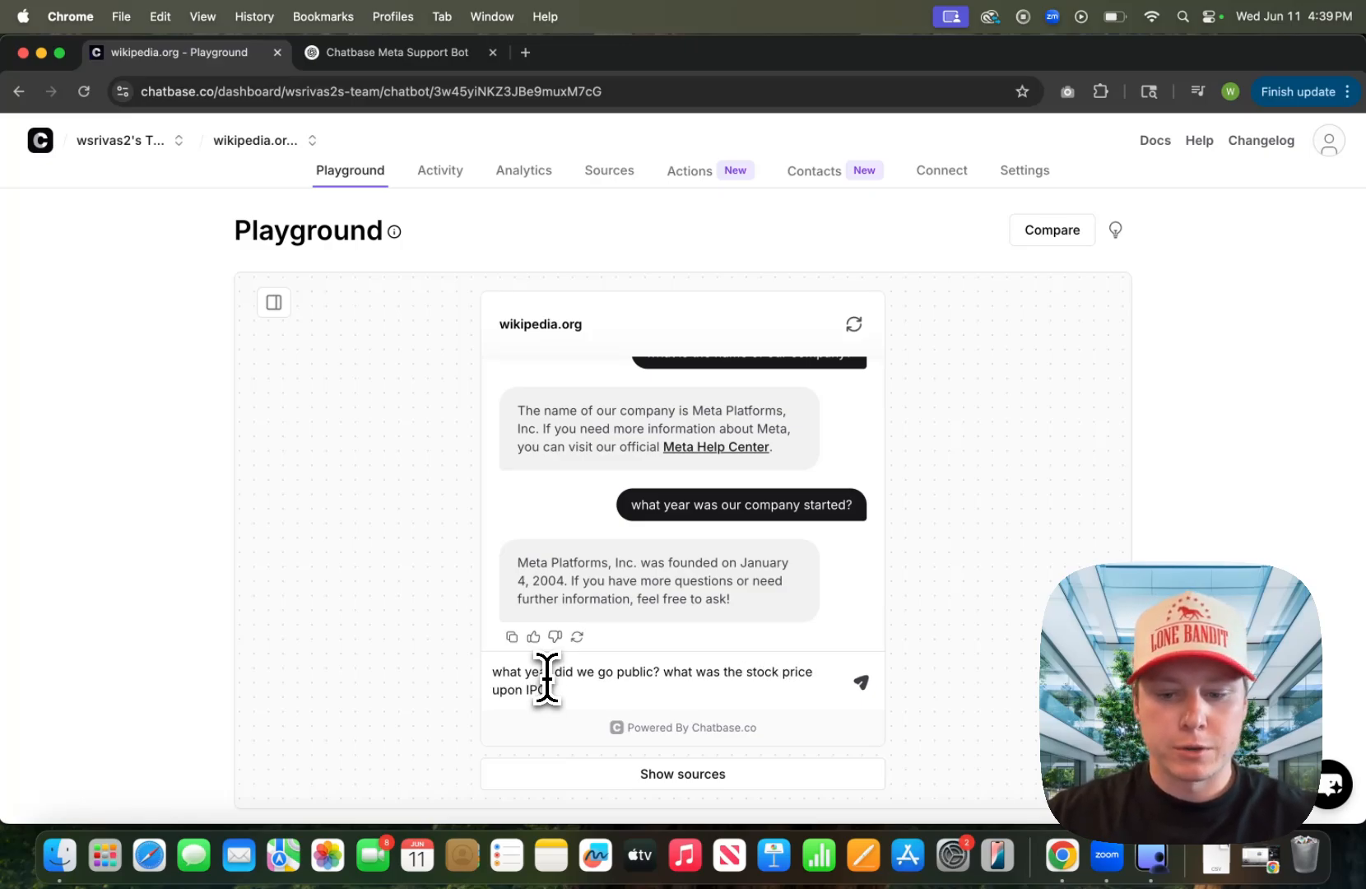
text(?)
key(Return)
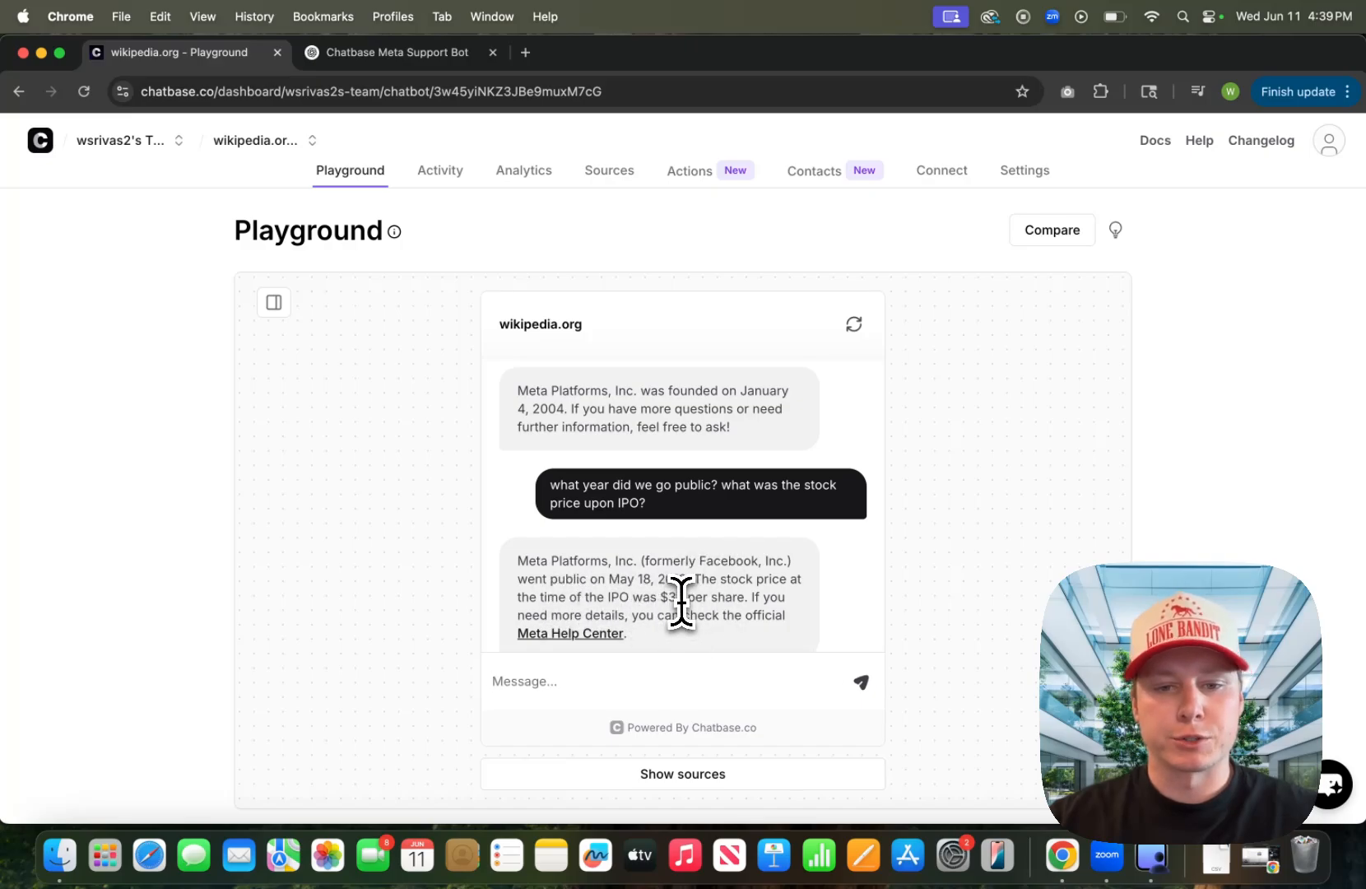
scroll(700, 571, up, 5)
scroll(703, 576, down, 5)
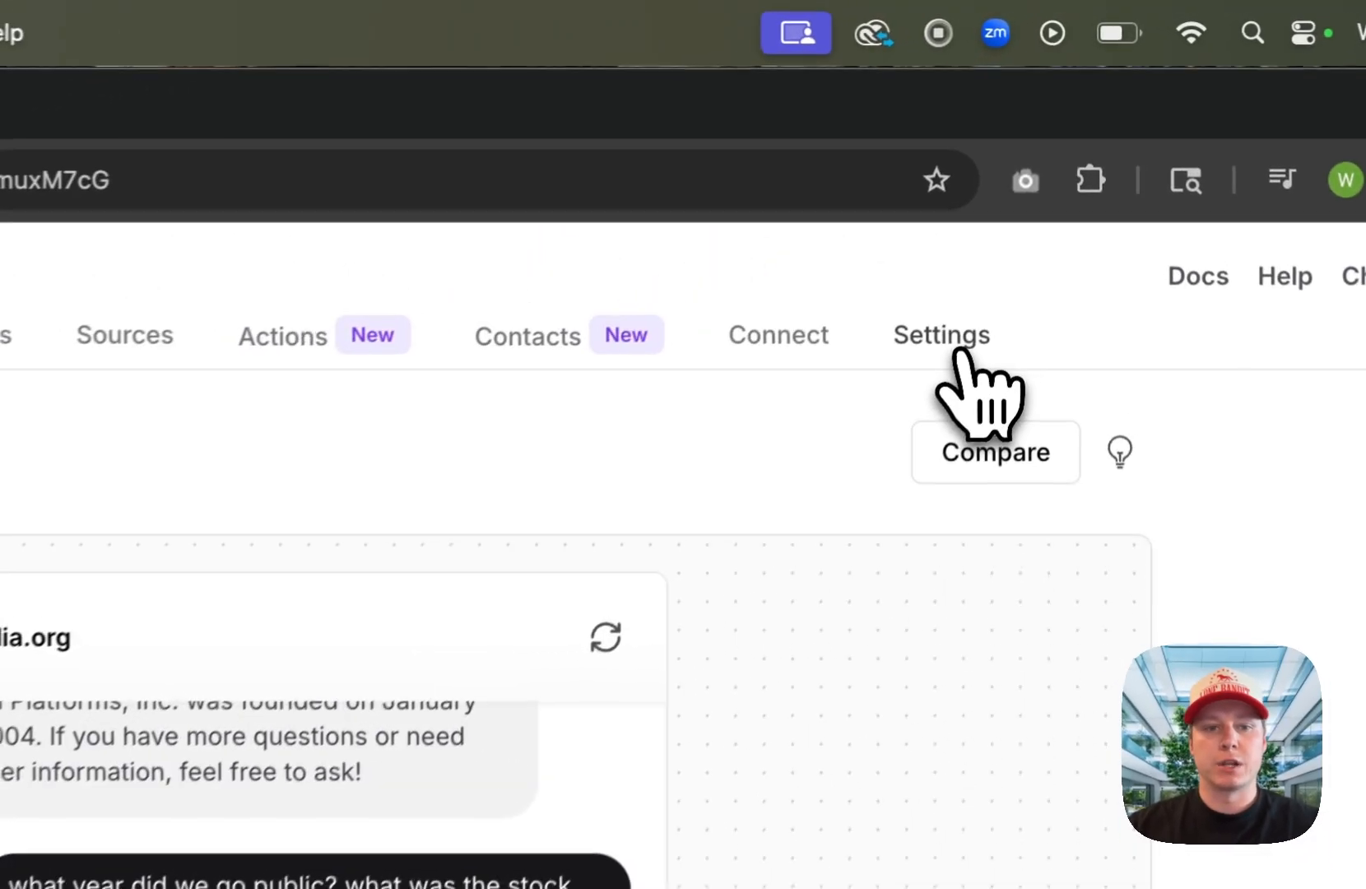
Step: Review the instructions in the agent's AI settings and return to the Playground
click(1028, 177)
click(360, 305)
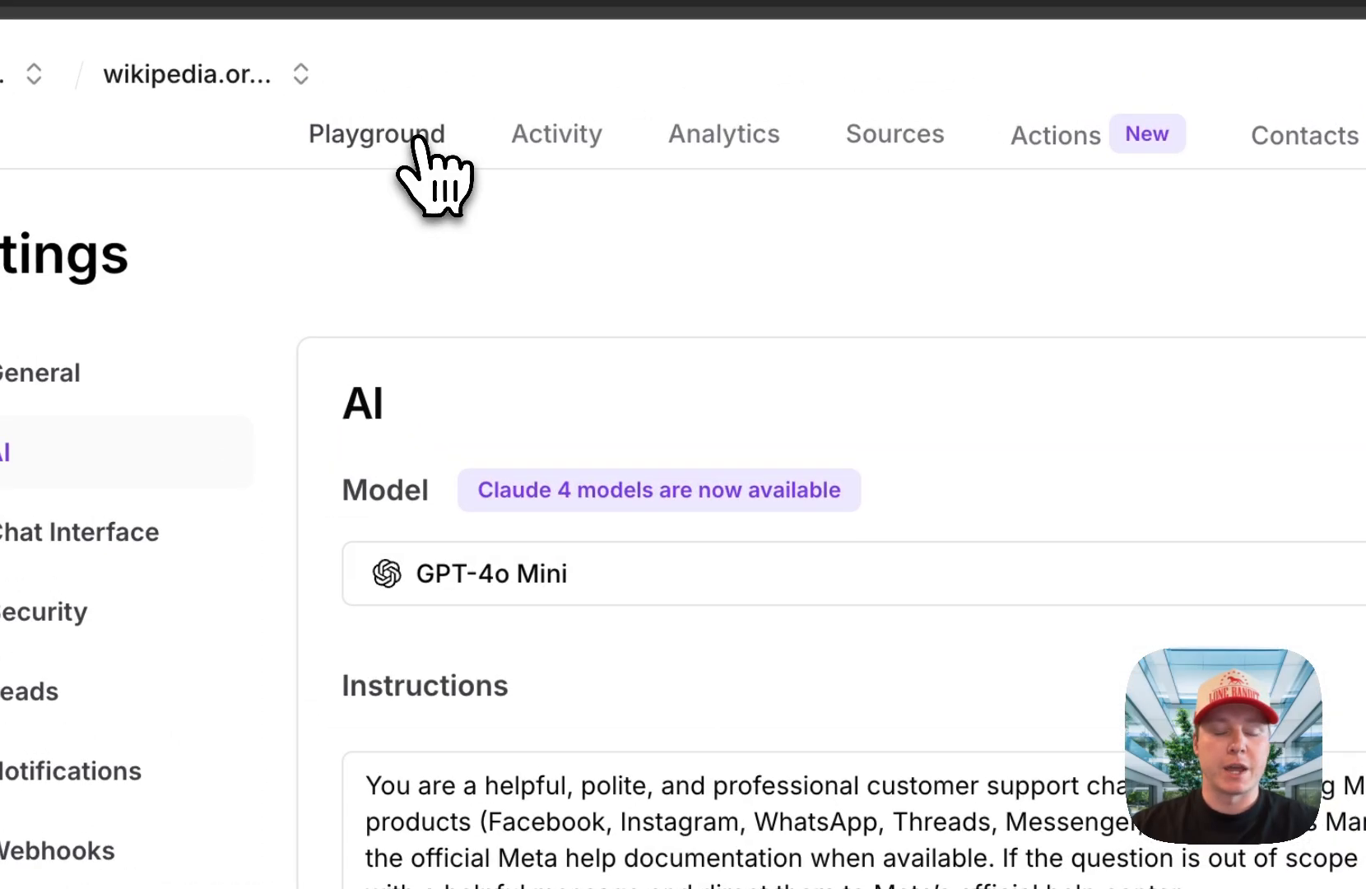
click(415, 139)
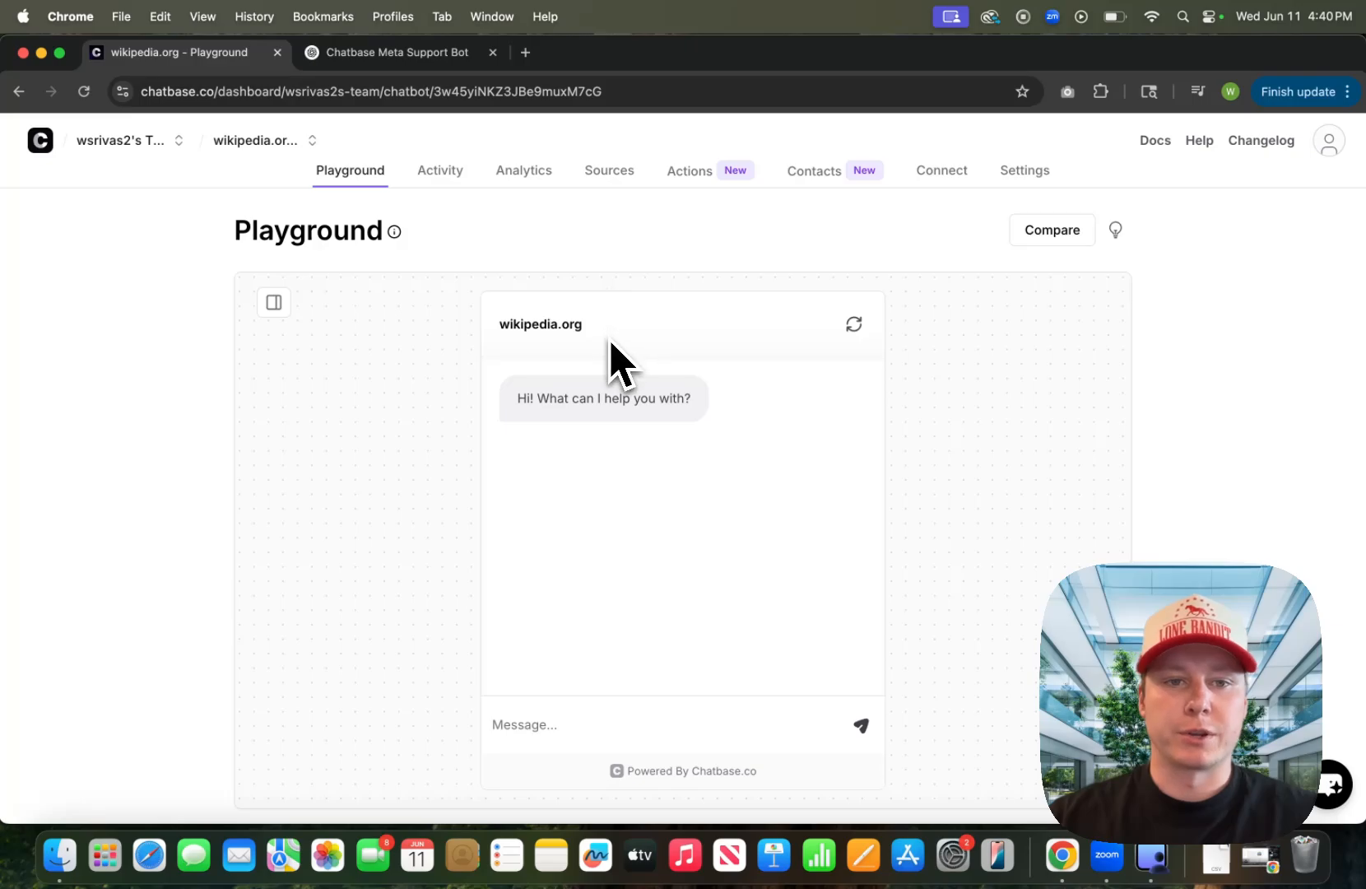
Step: Look through the agent's chat logs, analytics, file sources and actions pages, and return to the Playground
click(442, 172)
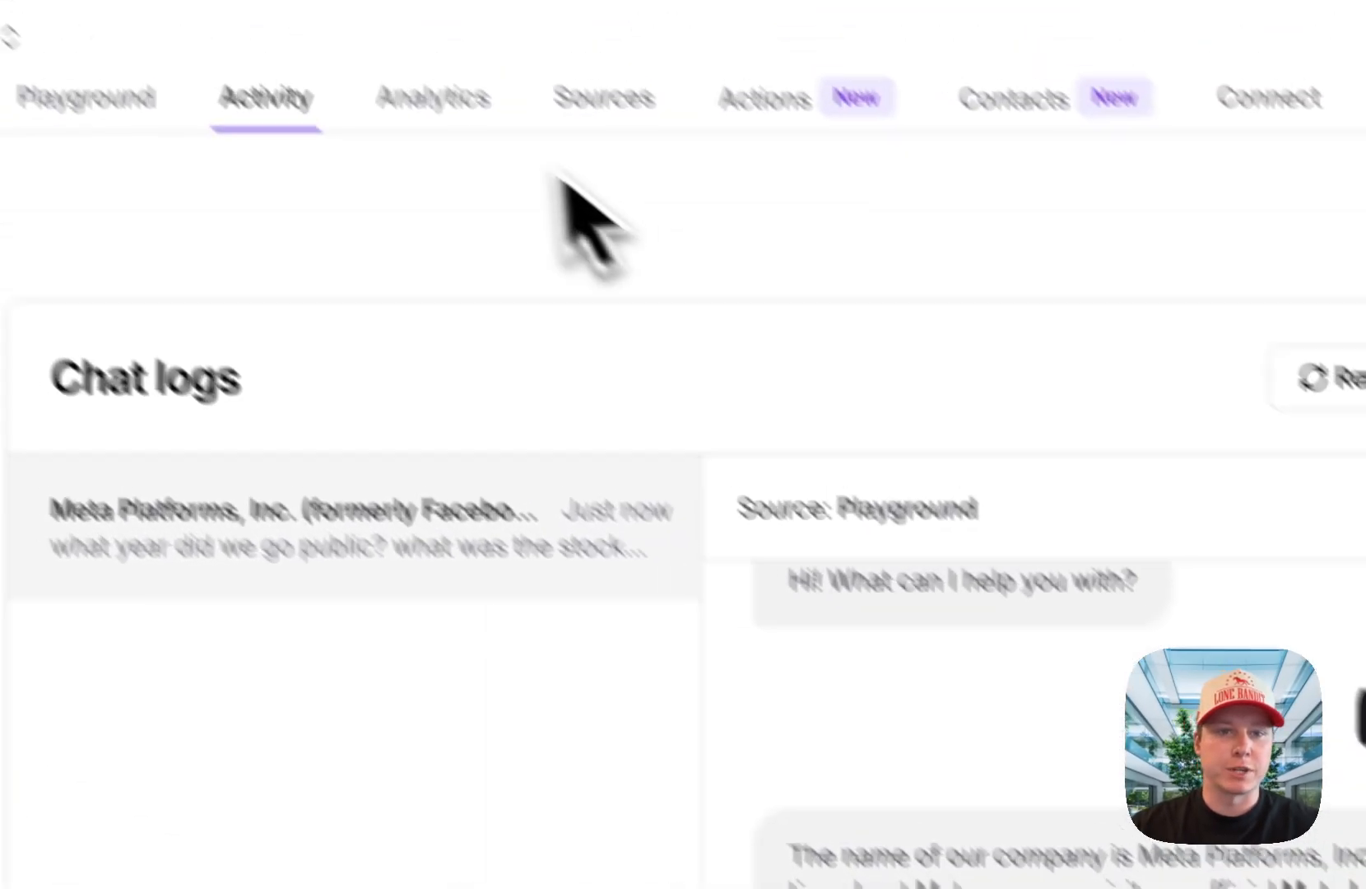
click(504, 158)
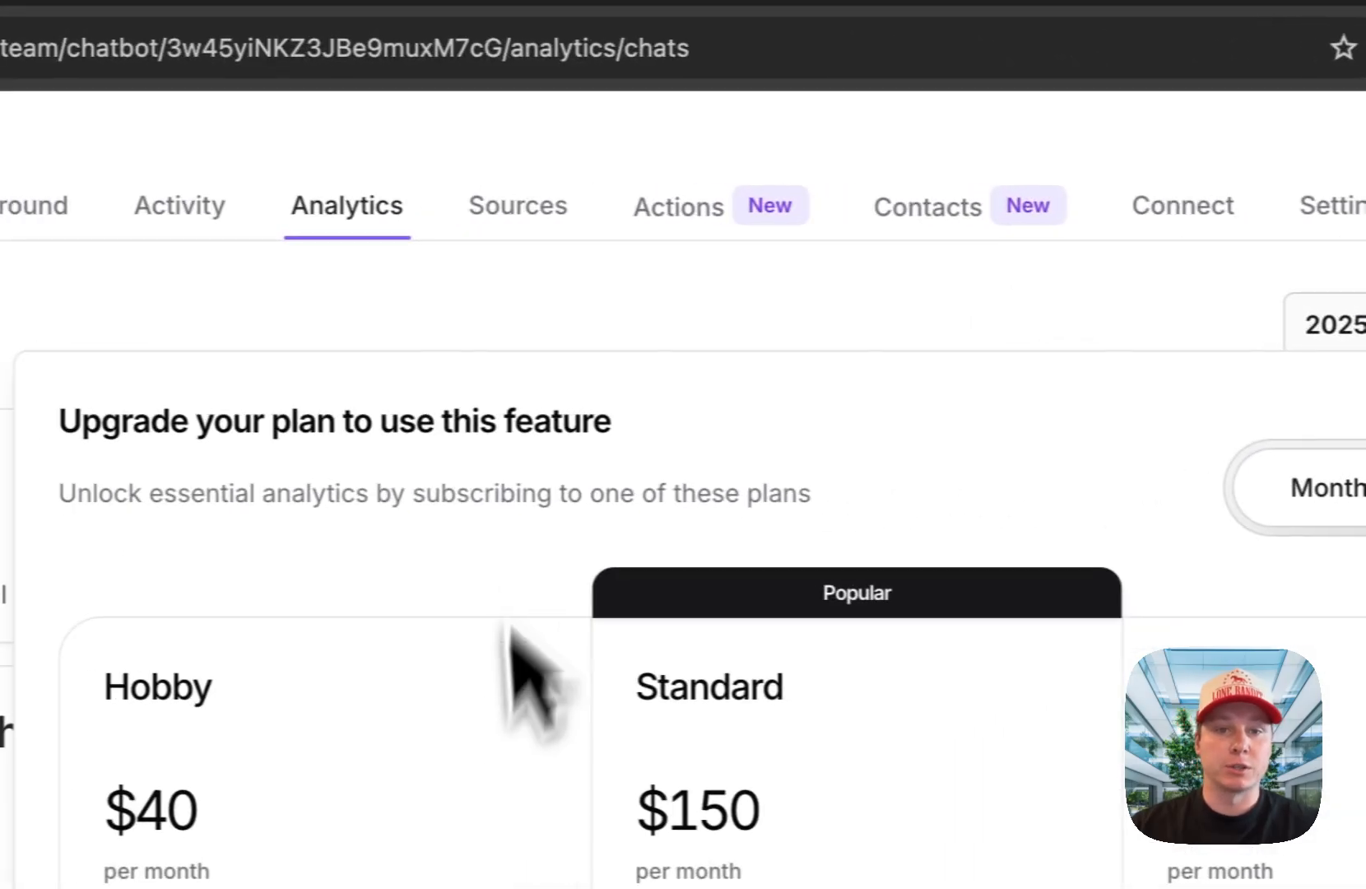
click(531, 221)
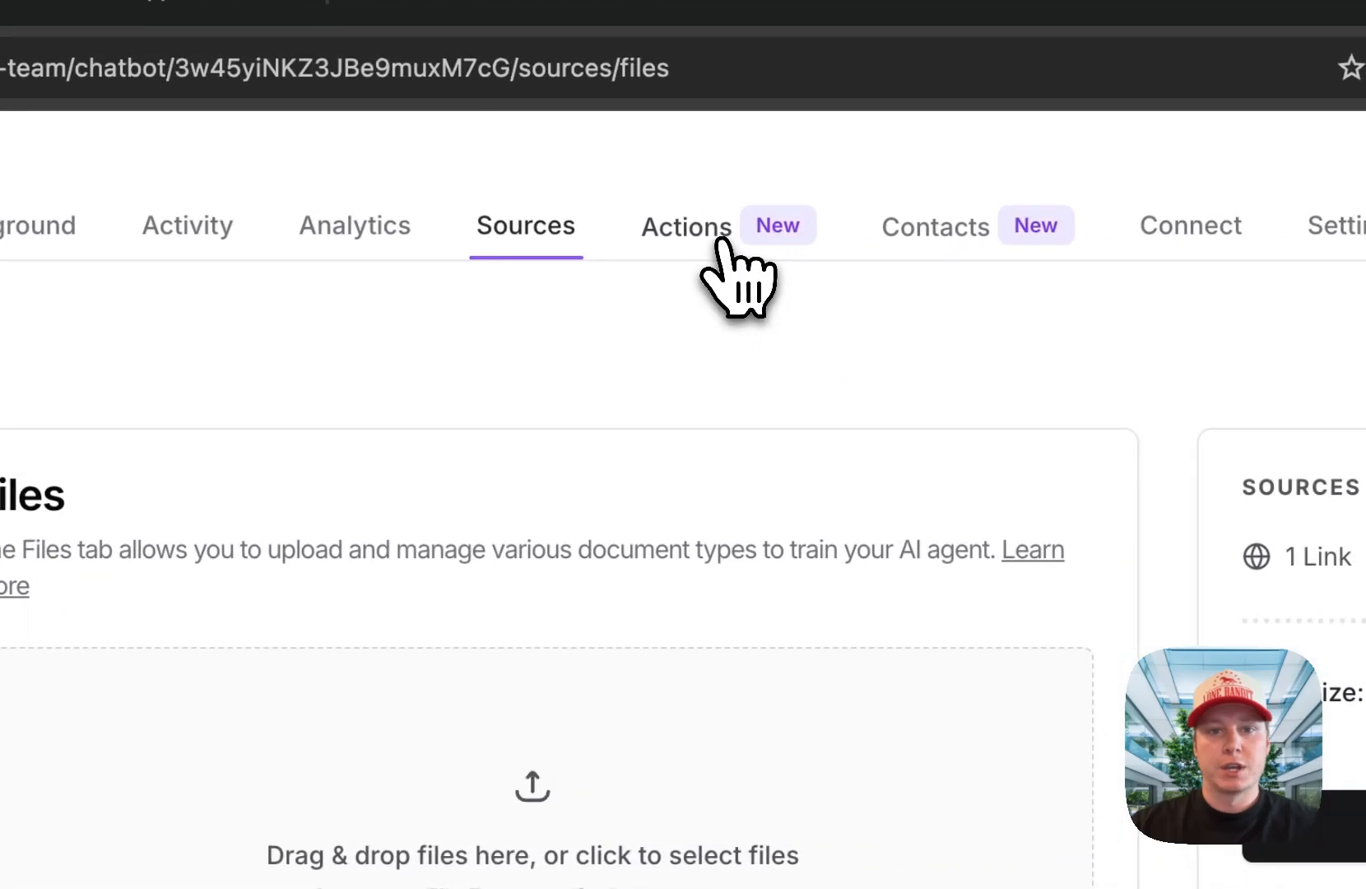
click(1346, 221)
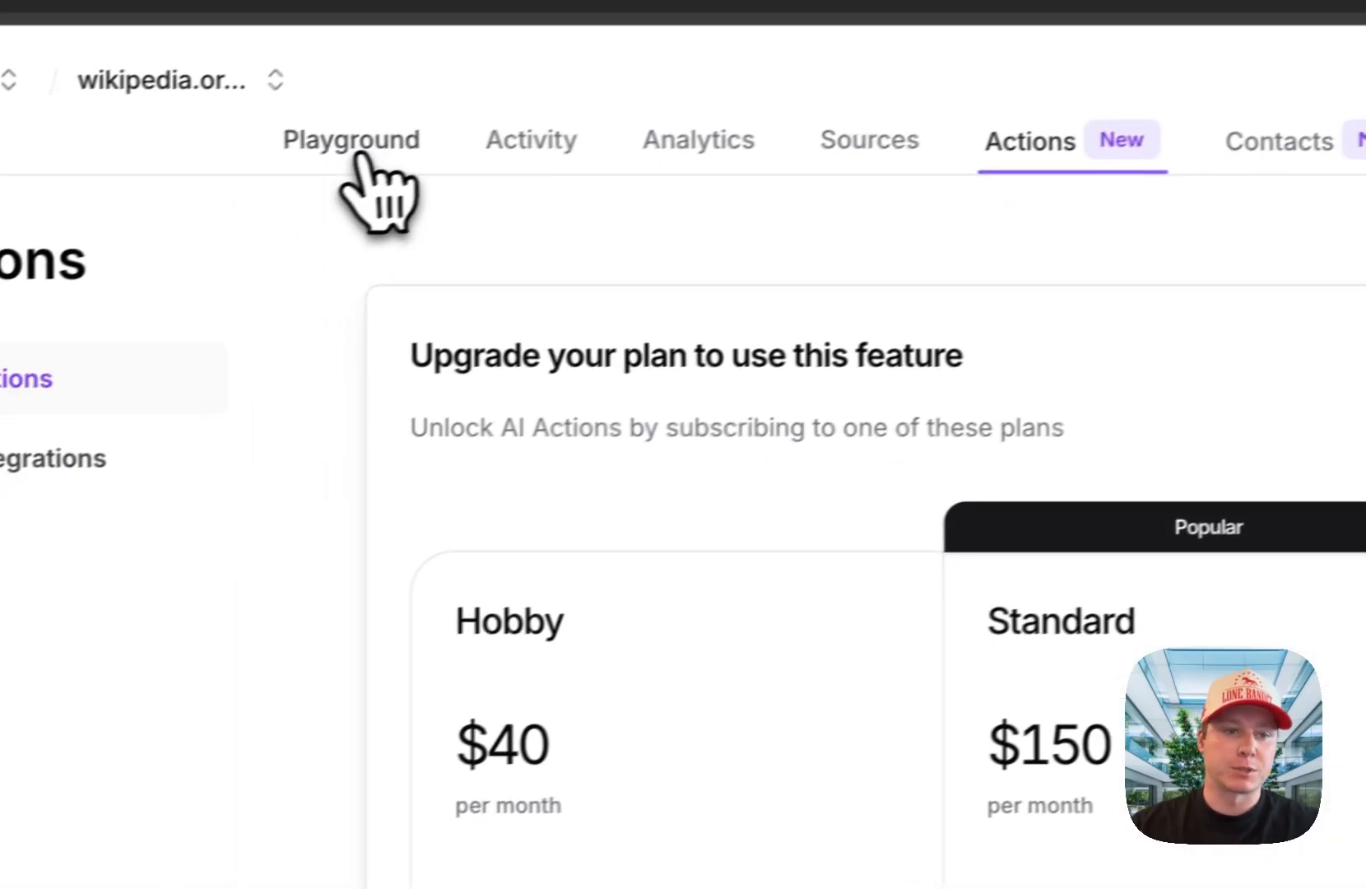
click(370, 153)
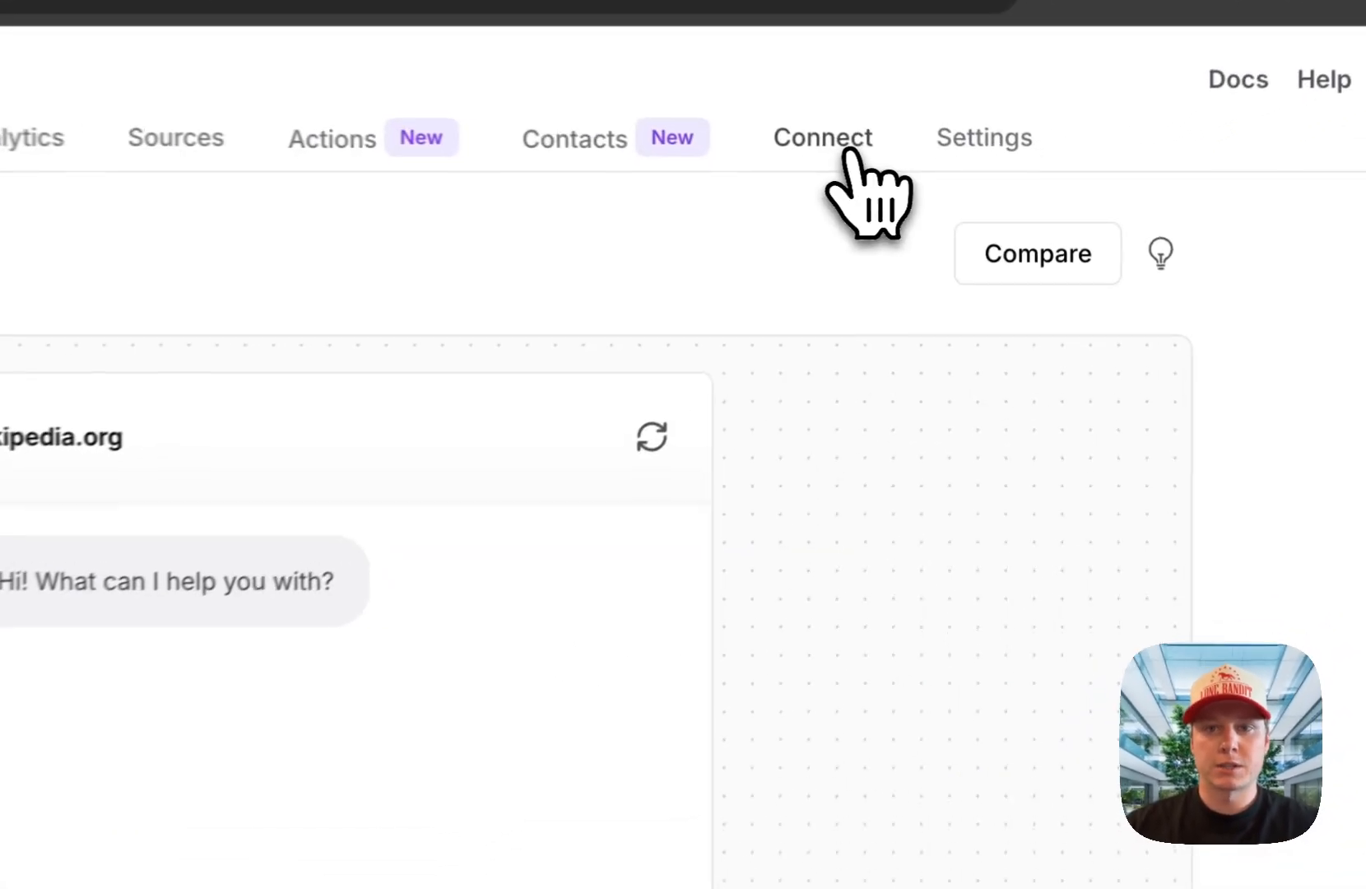
Step: Examine the agent's Connect integrations and the plans offered for unlocking them
click(848, 156)
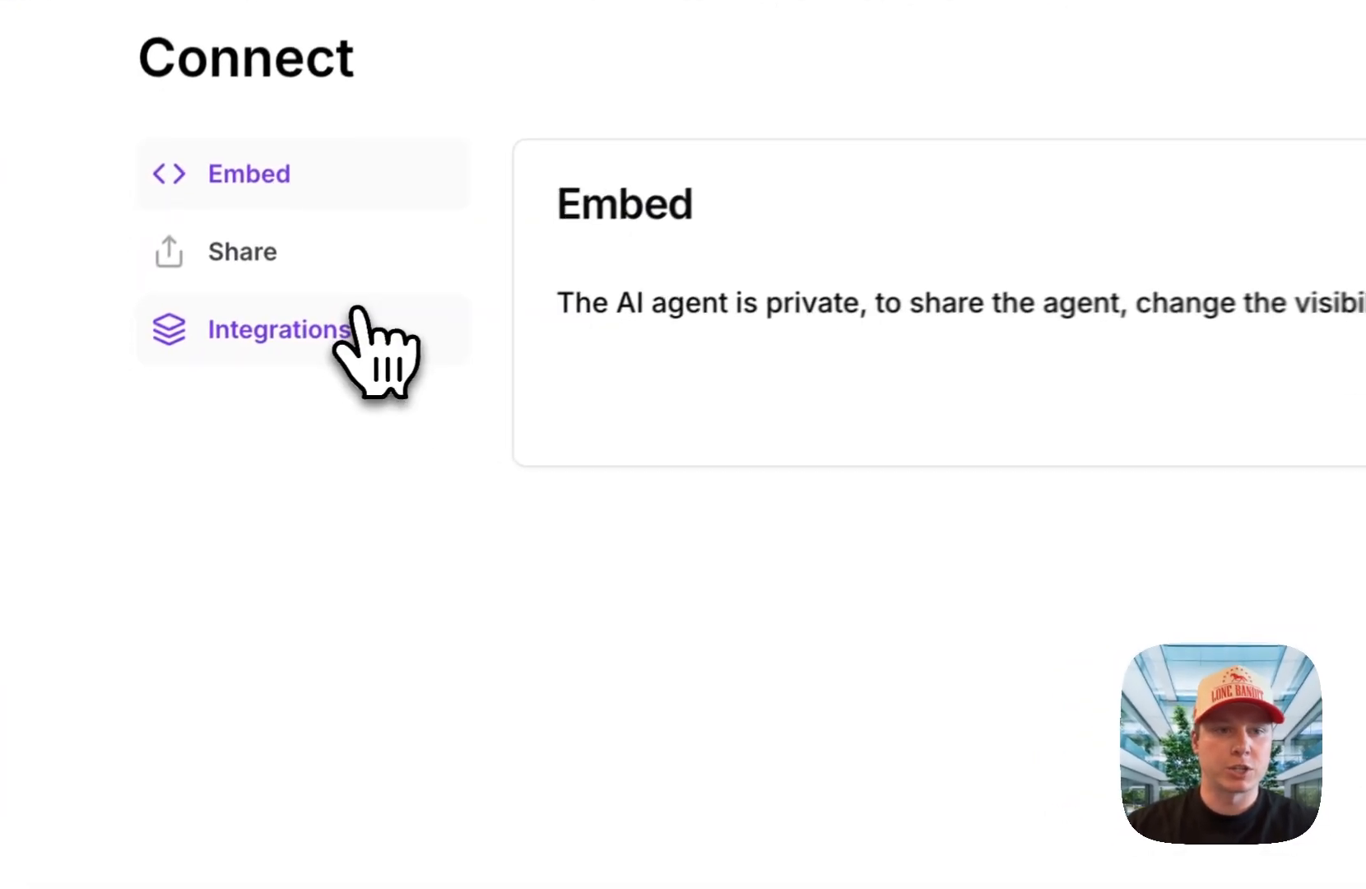
click(357, 313)
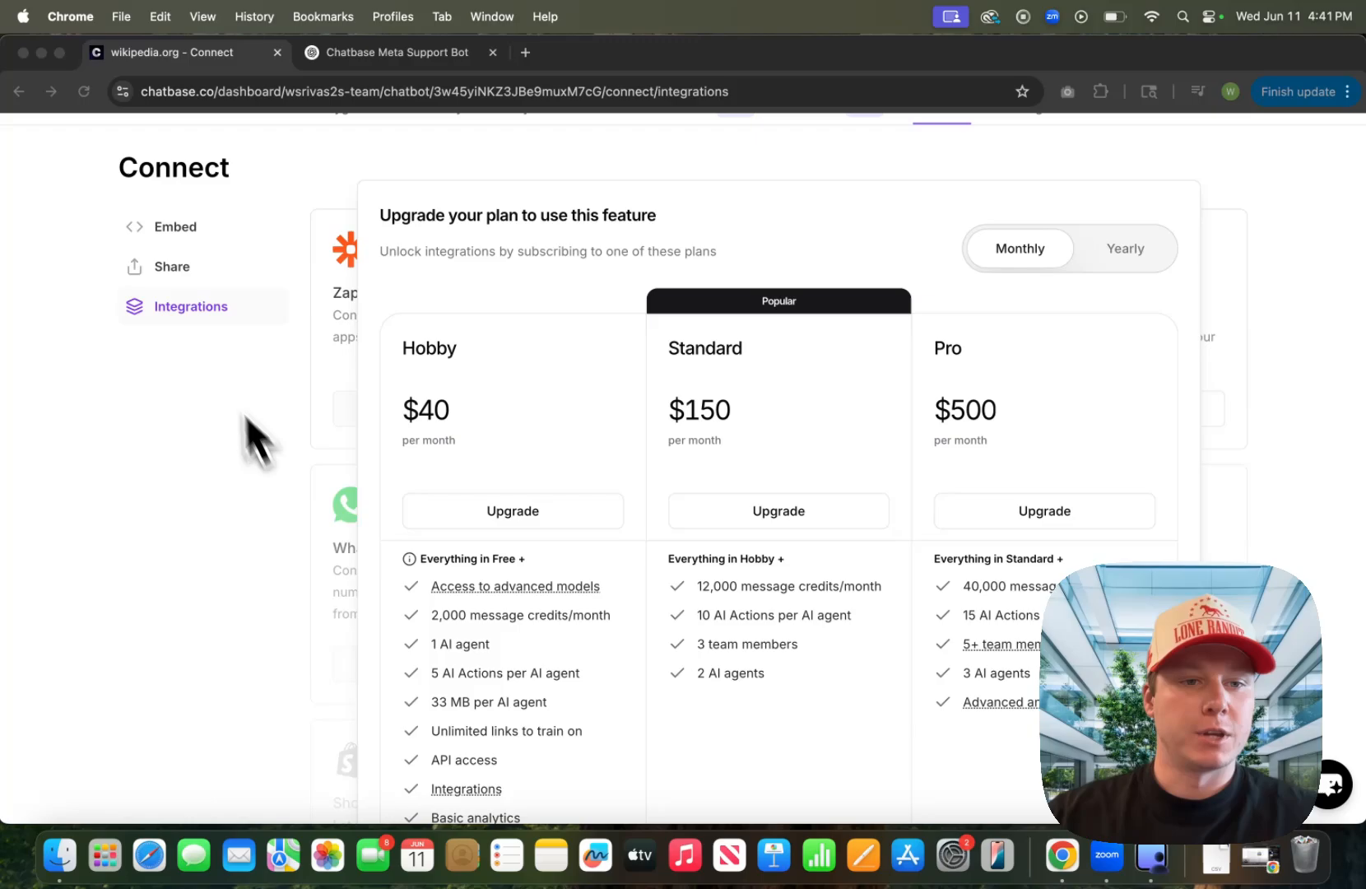
scroll(212, 358, down, 2)
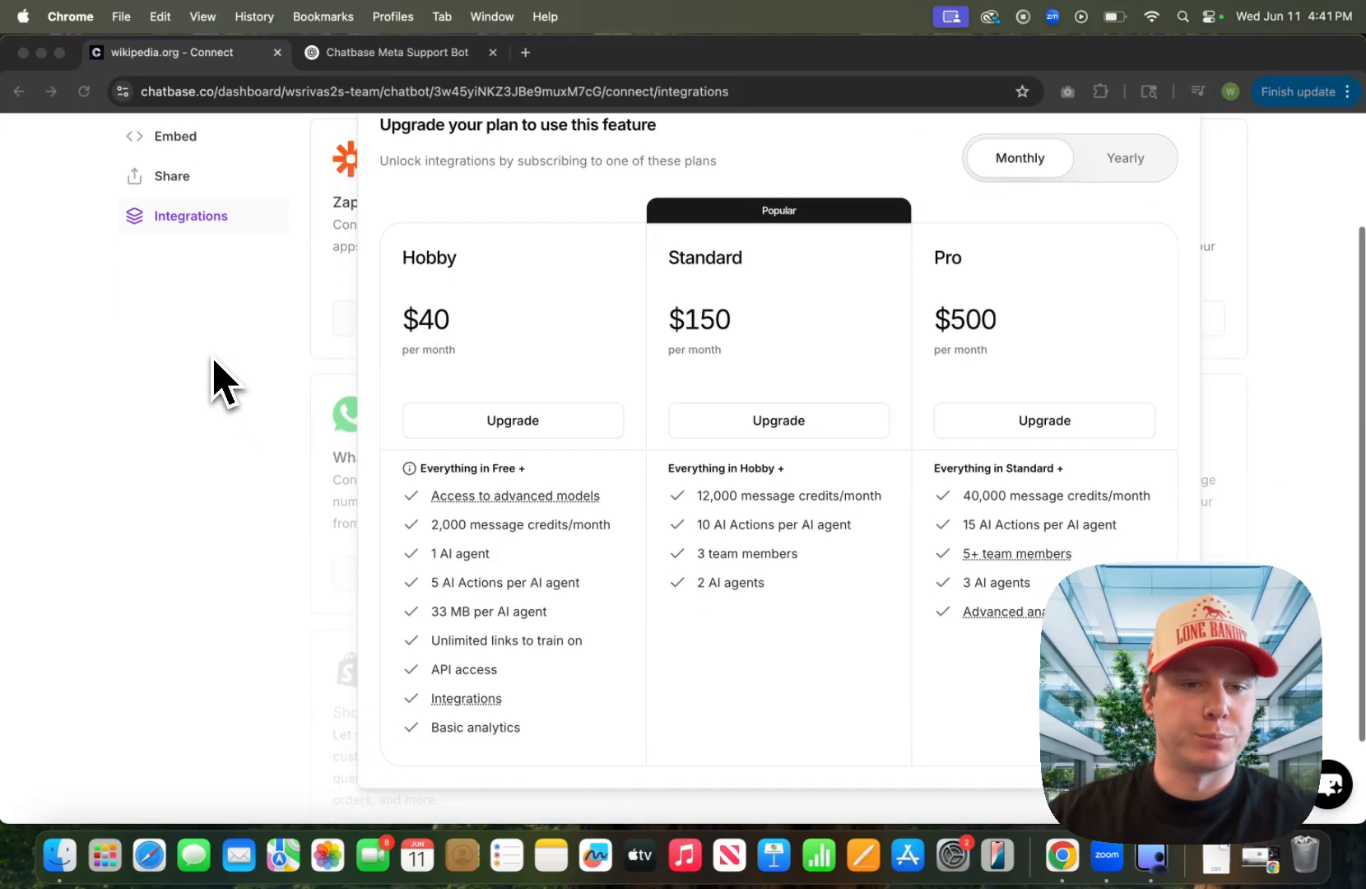
scroll(213, 381, up, 2)
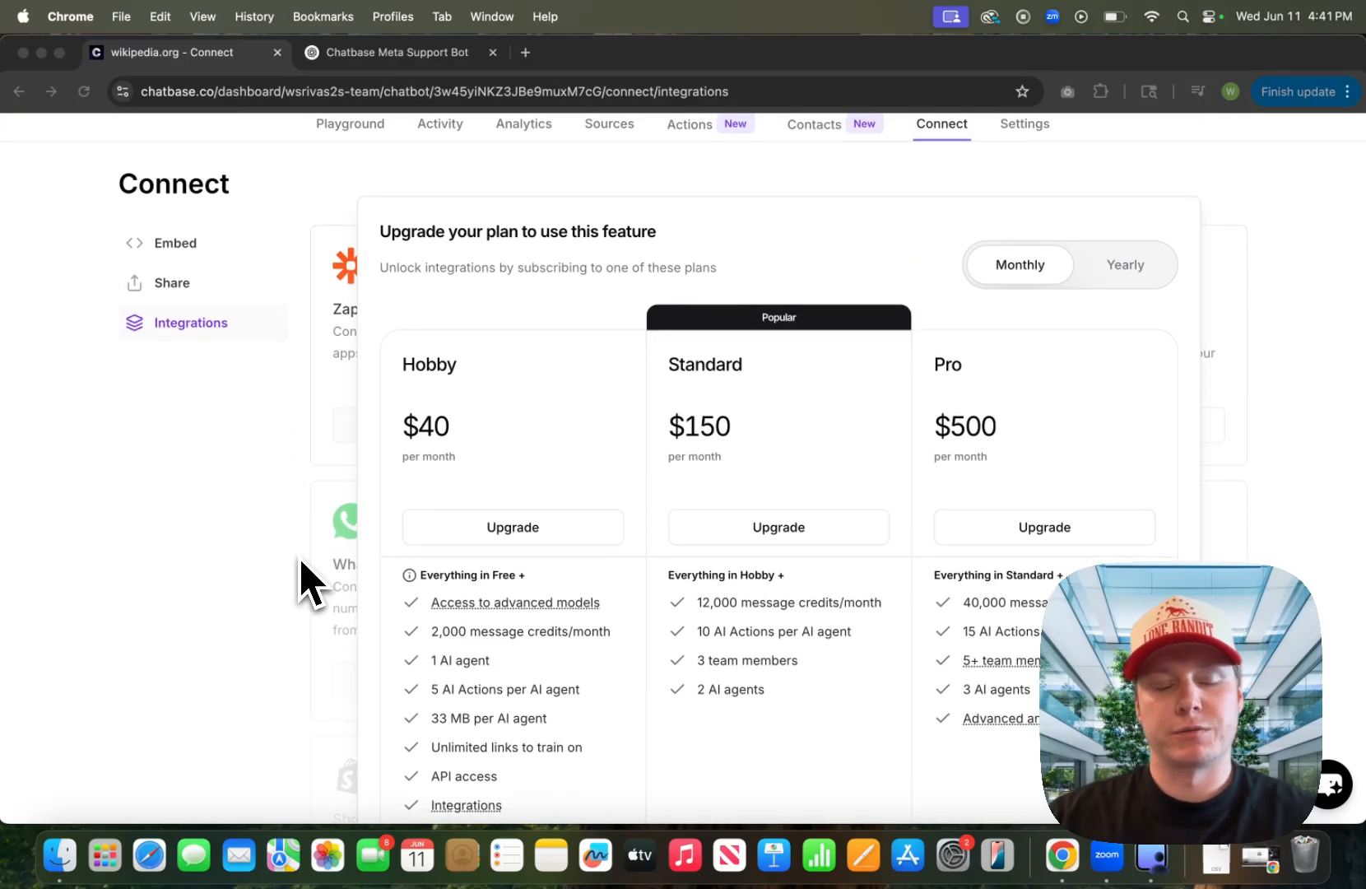